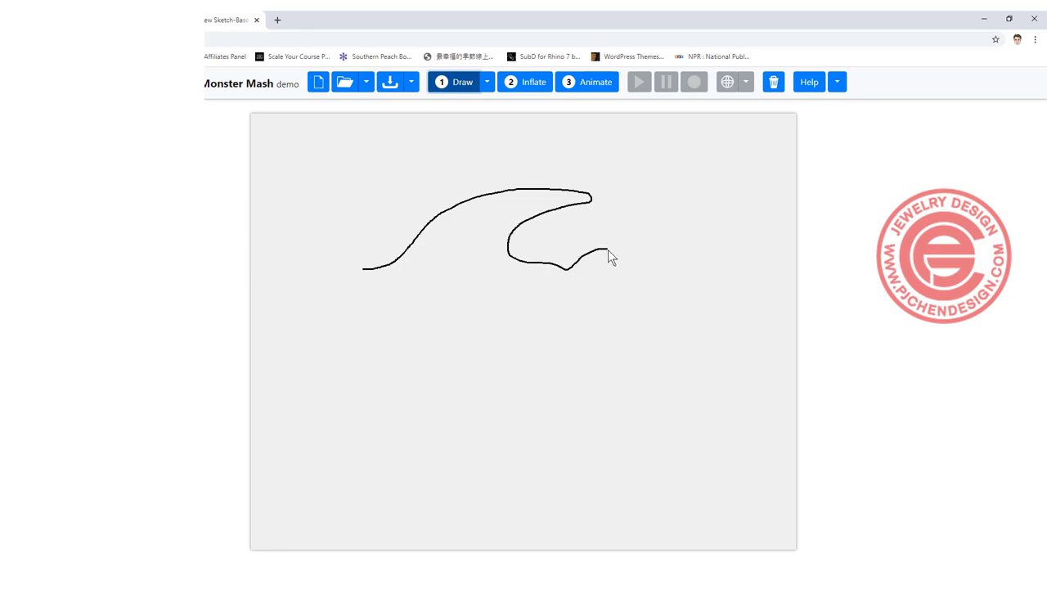
{"action": "left_click_drag", "start_coordinate": [589, 321], "coordinate": [569, 311]}
{"action": "mouse_move", "coordinate": [413, 324]}
{"action": "left_mouse_down"}
{"action": "mouse_move", "coordinate": [372, 301]}
{"action": "mouse_move", "coordinate": [360, 269]}
{"action": "left_mouse_up"}
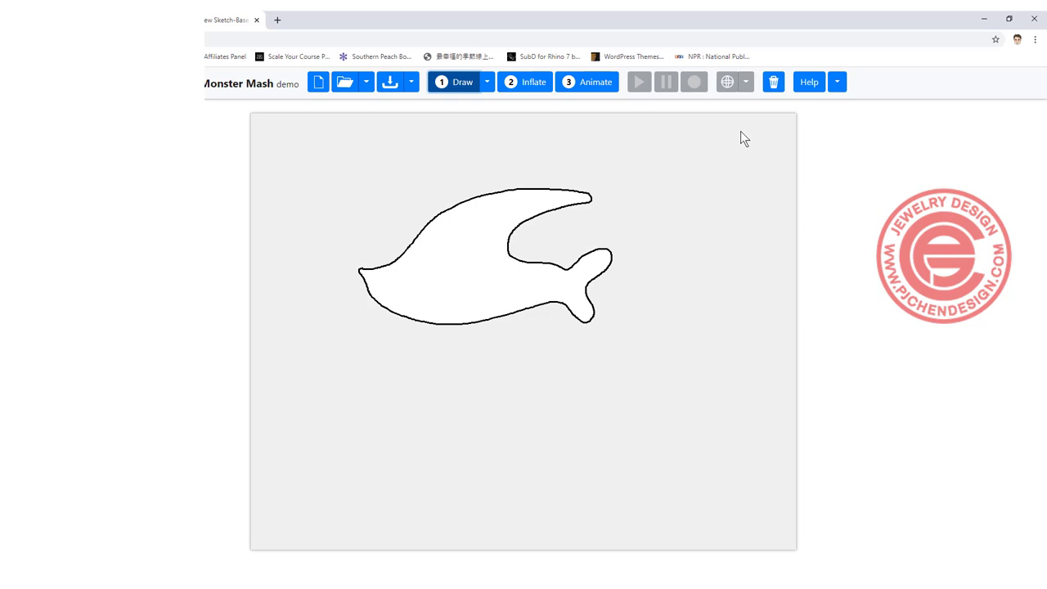
{"action": "left_click", "coordinate": [774, 83]}
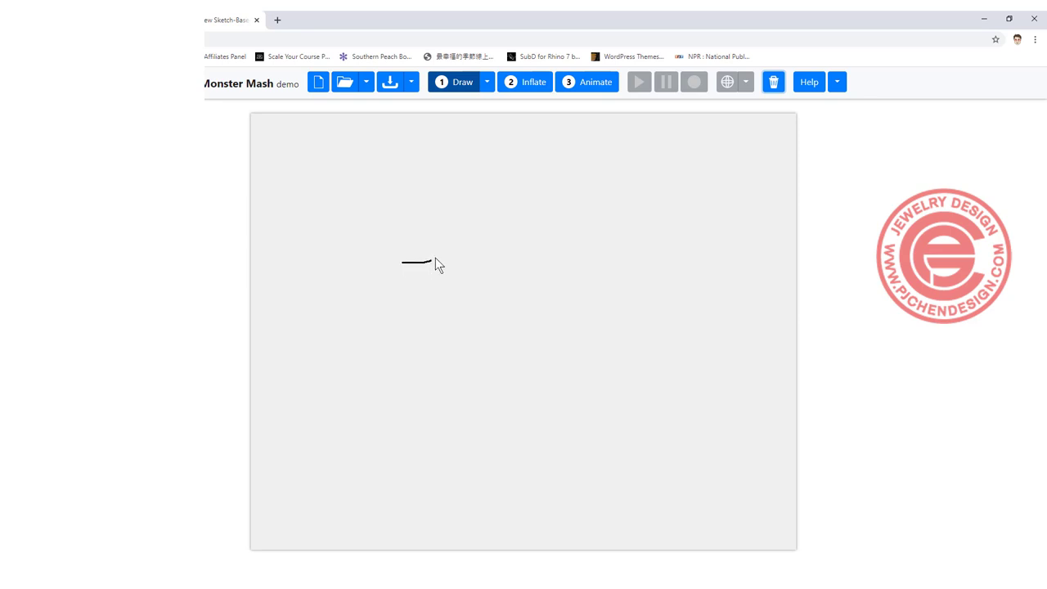
Draw a closed fish outline with a swept-back upper fin and forked tail, and inflate it into a 3D shape.
{"action": "left_click_drag", "start_coordinate": [438, 263], "coordinate": [468, 239]}
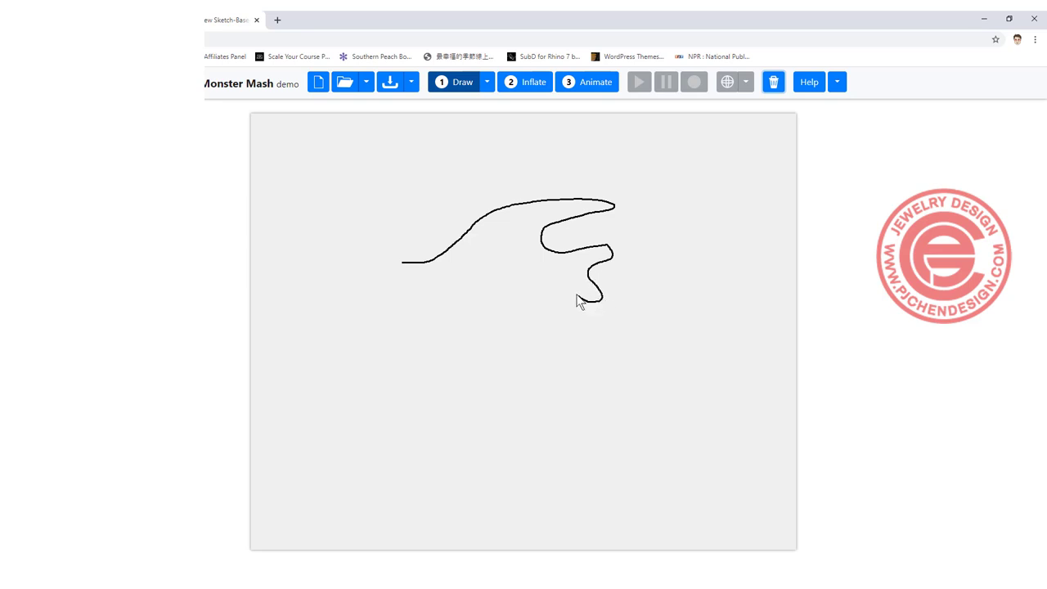
{"action": "mouse_move", "coordinate": [577, 300]}
{"action": "left_mouse_down"}
{"action": "mouse_move", "coordinate": [548, 290]}
{"action": "mouse_move", "coordinate": [519, 306]}
{"action": "mouse_move", "coordinate": [470, 309]}
{"action": "mouse_move", "coordinate": [404, 277]}
{"action": "mouse_move", "coordinate": [403, 265]}
{"action": "left_mouse_up"}
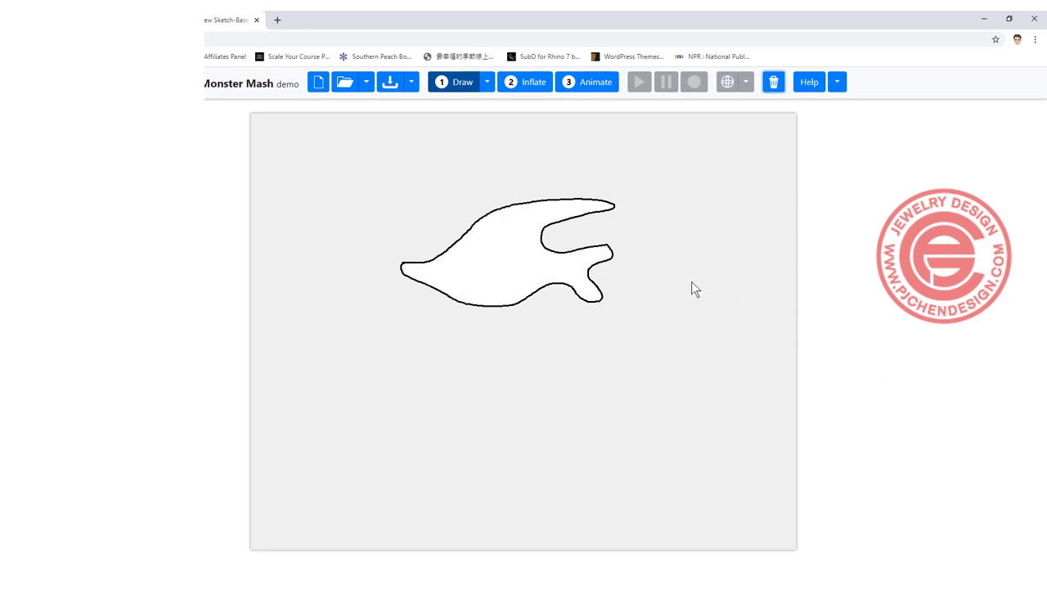
{"action": "left_click", "coordinate": [533, 83]}
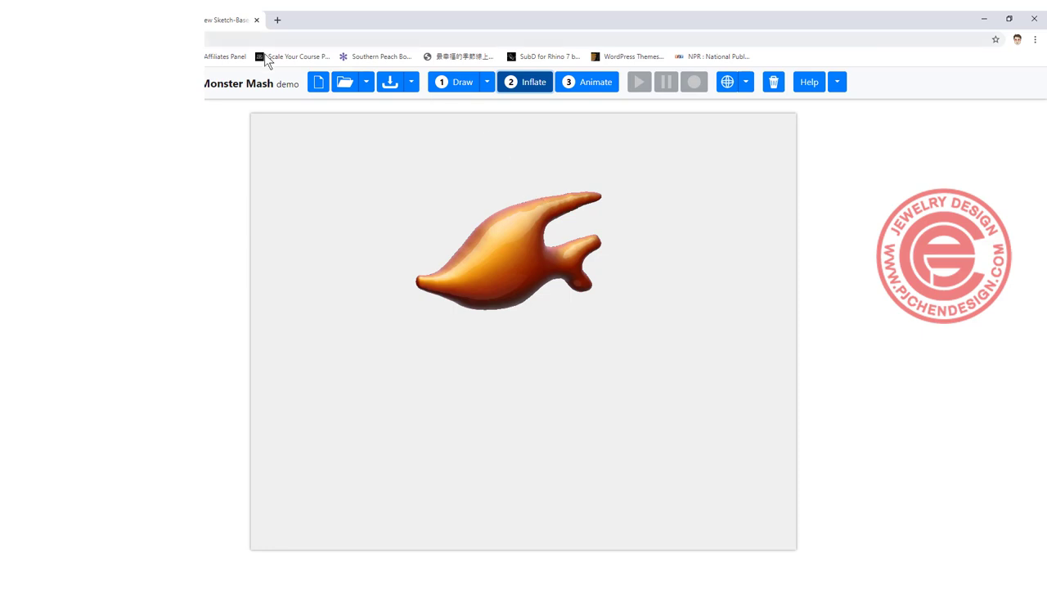
Export the current animation frame of the inflated fish as an .obj file.
{"action": "left_click", "coordinate": [393, 83]}
{"action": "left_click", "coordinate": [411, 83]}
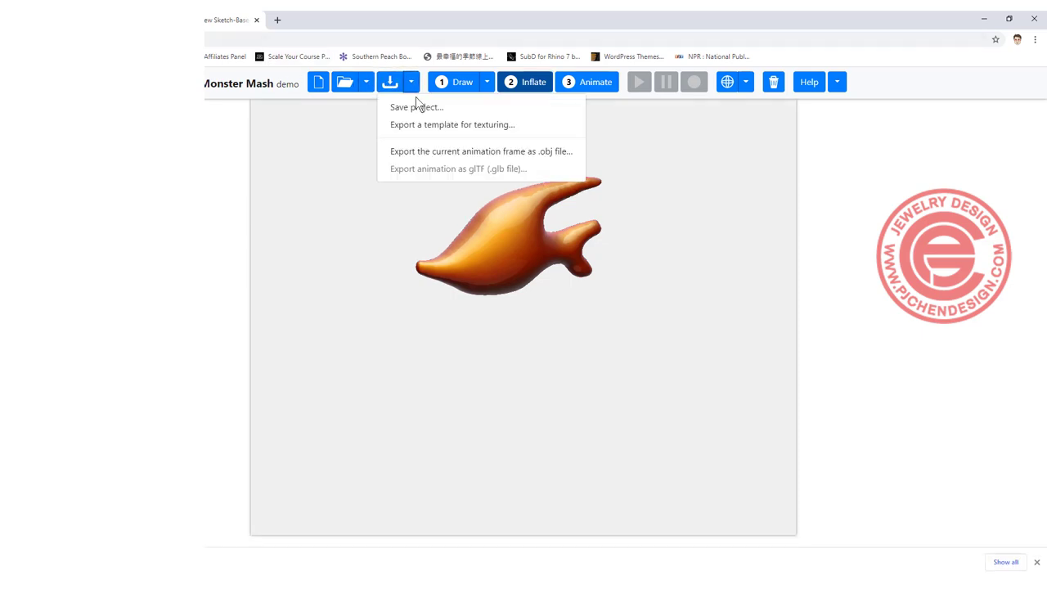
{"action": "left_click", "coordinate": [457, 152]}
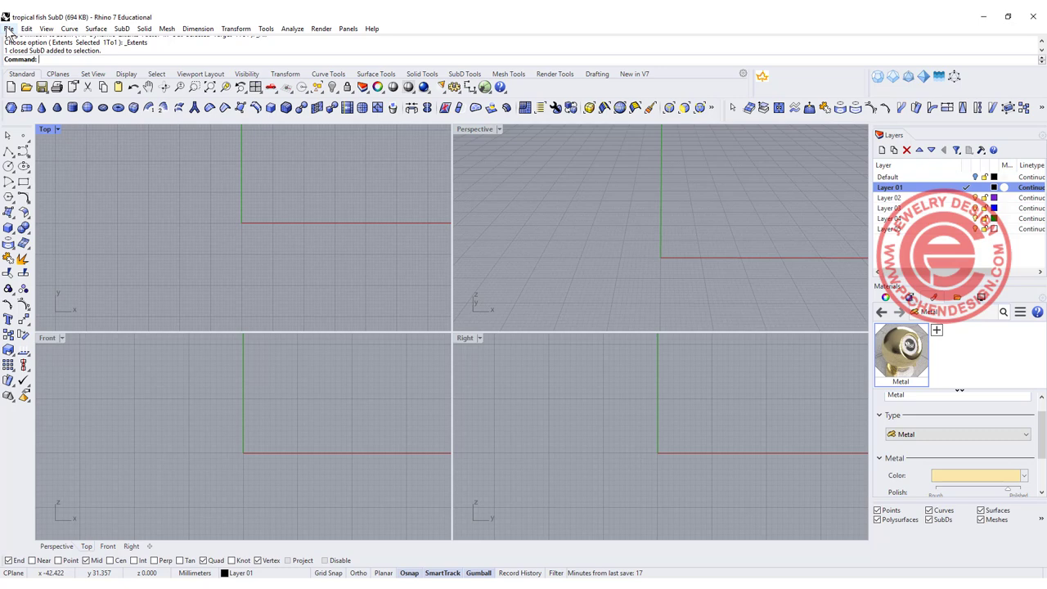
Switch to Rhino and import mm_frame (1).obj from Downloads with OBJ groups imported as object names.
{"action": "left_click", "coordinate": [8, 28]}
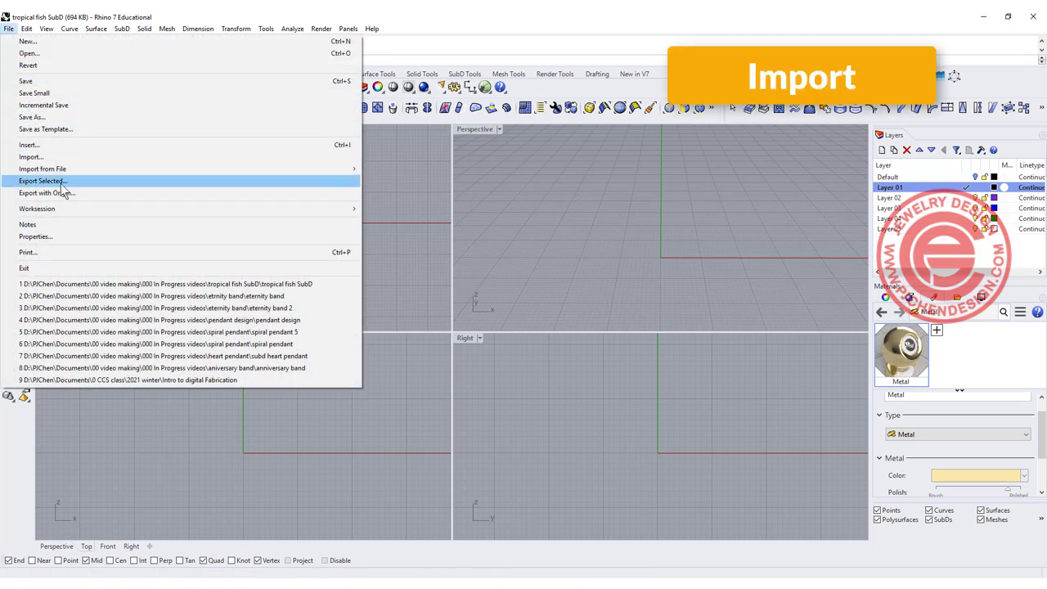
{"action": "left_click", "coordinate": [72, 156]}
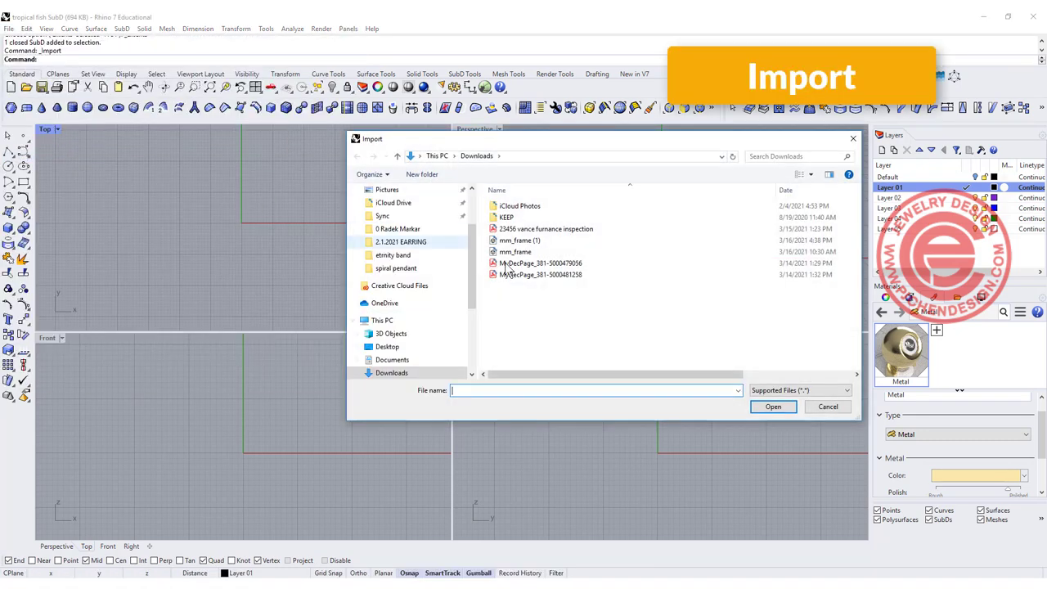
{"action": "key", "text": "Escape"}
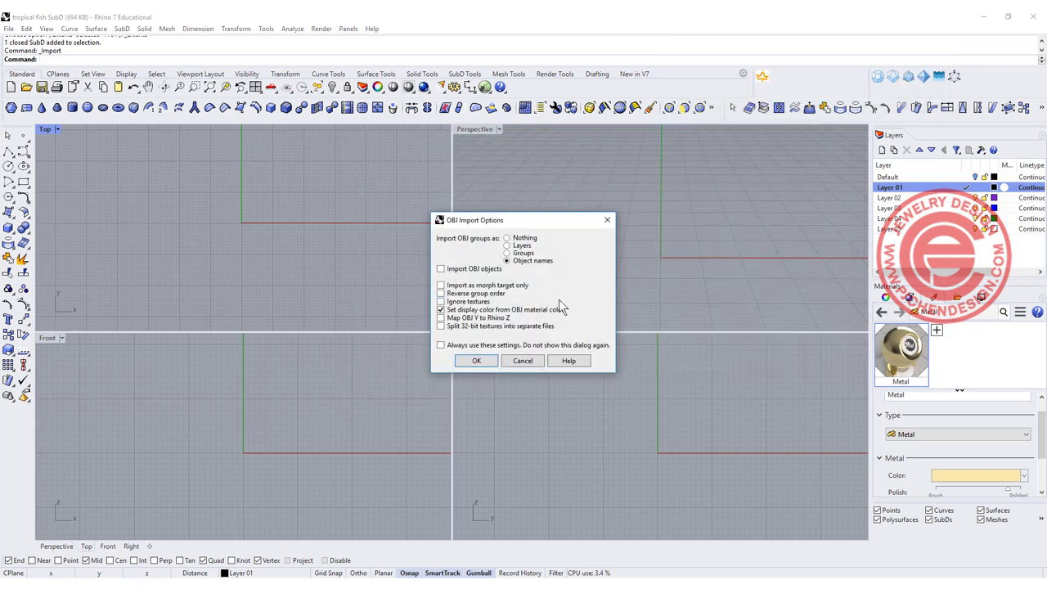
{"action": "left_click", "coordinate": [476, 360]}
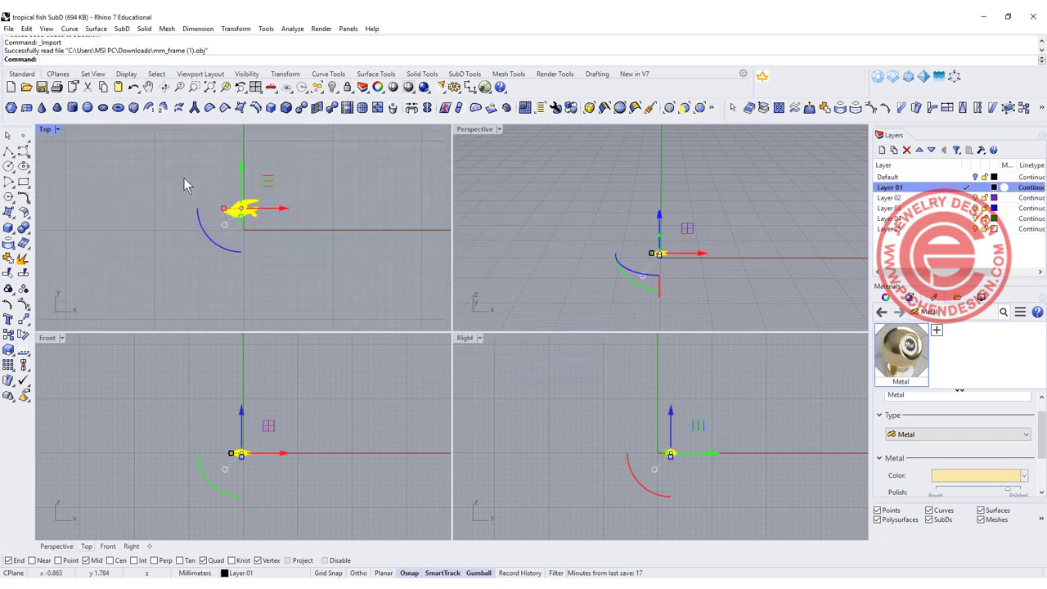
Scale the imported fish mesh up uniformly in 3D to several times its size in the Top view.
{"action": "scroll", "coordinate": [261, 256], "scroll_direction": "down", "scroll_amount": 10}
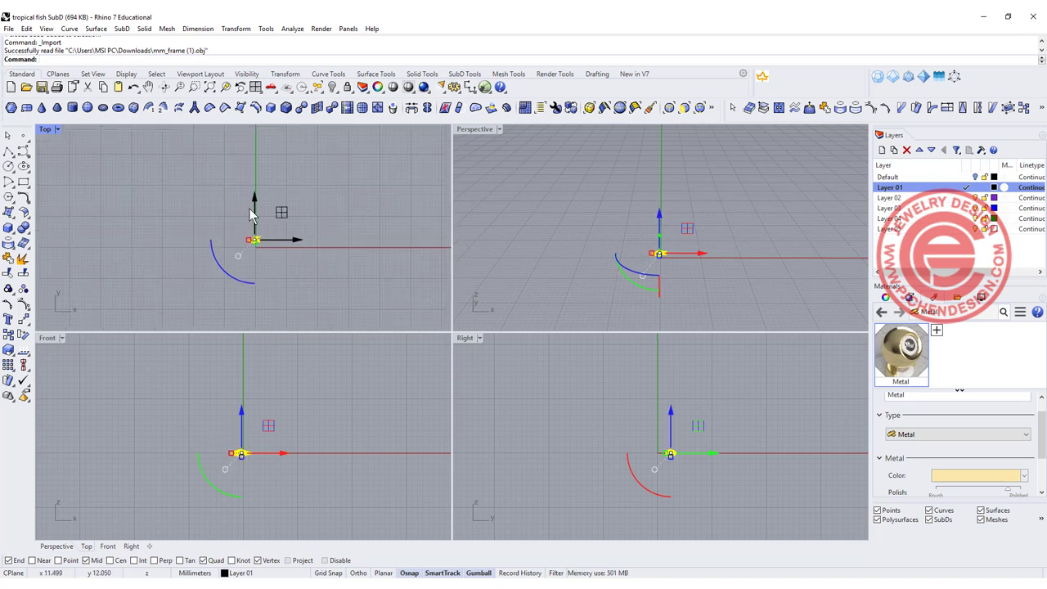
{"action": "scroll", "coordinate": [255, 237], "scroll_direction": "up", "scroll_amount": 2}
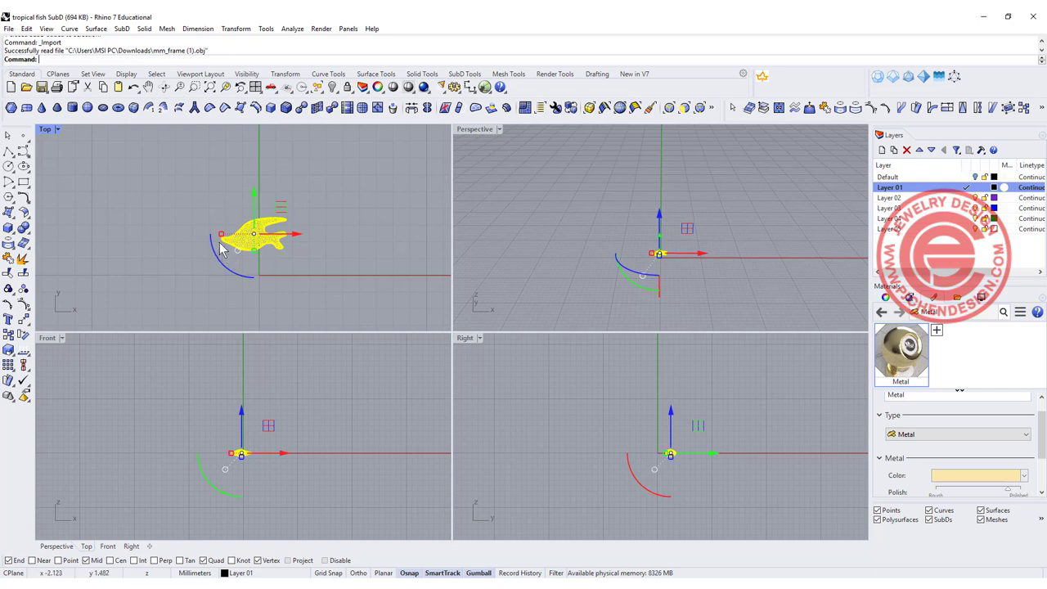
{"action": "left_click_drag", "start_coordinate": [220, 236], "coordinate": [140, 234]}
{"action": "scroll", "coordinate": [242, 226], "scroll_direction": "down", "scroll_amount": 6}
{"action": "left_click", "coordinate": [554, 186]}
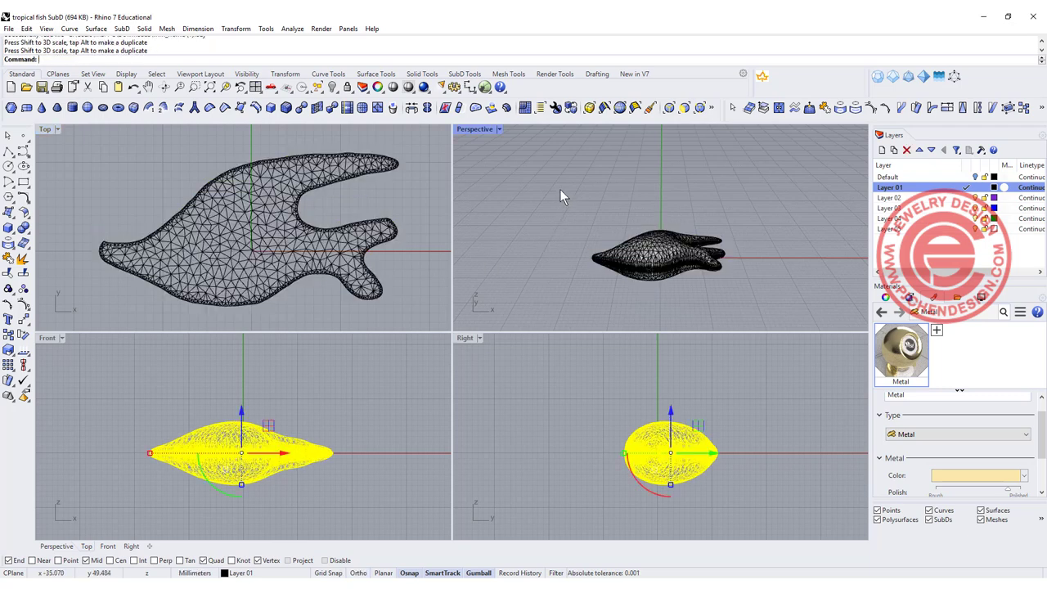
{"action": "right_click_drag", "start_coordinate": [526, 187], "coordinate": [650, 228]}
{"action": "scroll", "coordinate": [264, 280], "scroll_direction": "down", "scroll_amount": 3}
Rotate the fish mesh 90 degrees in the Right view so it stands upright, and maximize the Perspective view.
{"action": "left_click", "coordinate": [238, 423]}
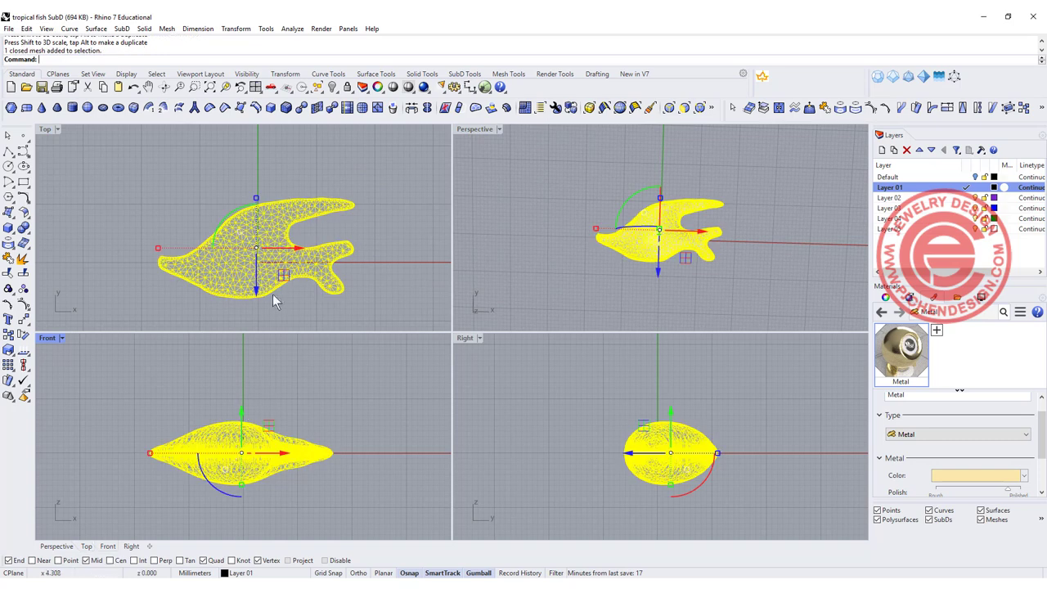
{"action": "left_click_drag", "start_coordinate": [701, 486], "coordinate": [635, 510]}
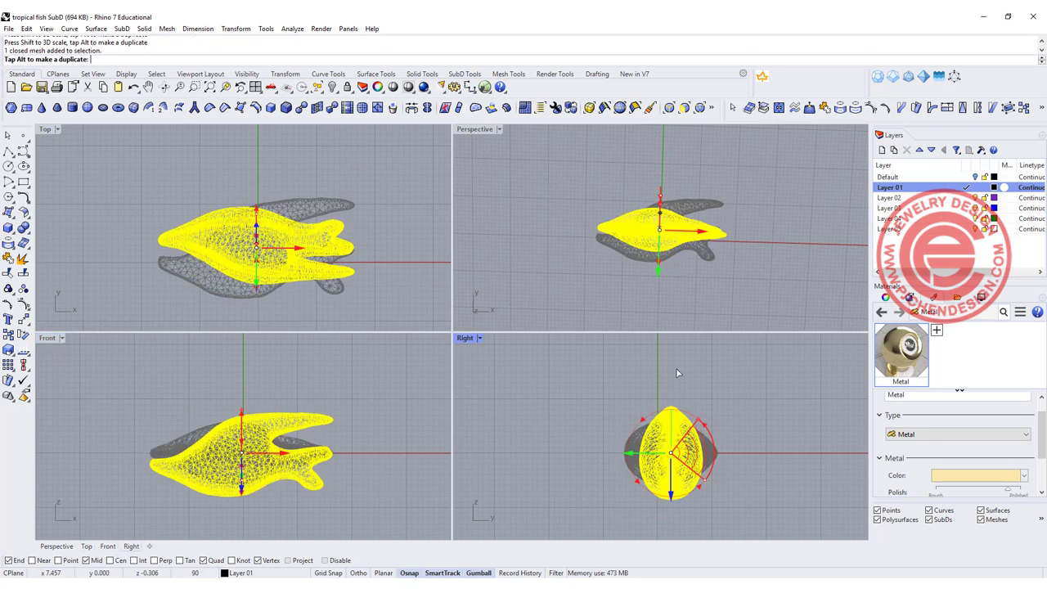
{"action": "left_click", "coordinate": [567, 248]}
{"action": "right_click_drag", "start_coordinate": [473, 217], "coordinate": [489, 175]}
{"action": "double_click", "coordinate": [479, 130]}
Turn on the fish mesh's control points and try moving a single point on the upper part of its side.
{"action": "left_click", "coordinate": [473, 372]}
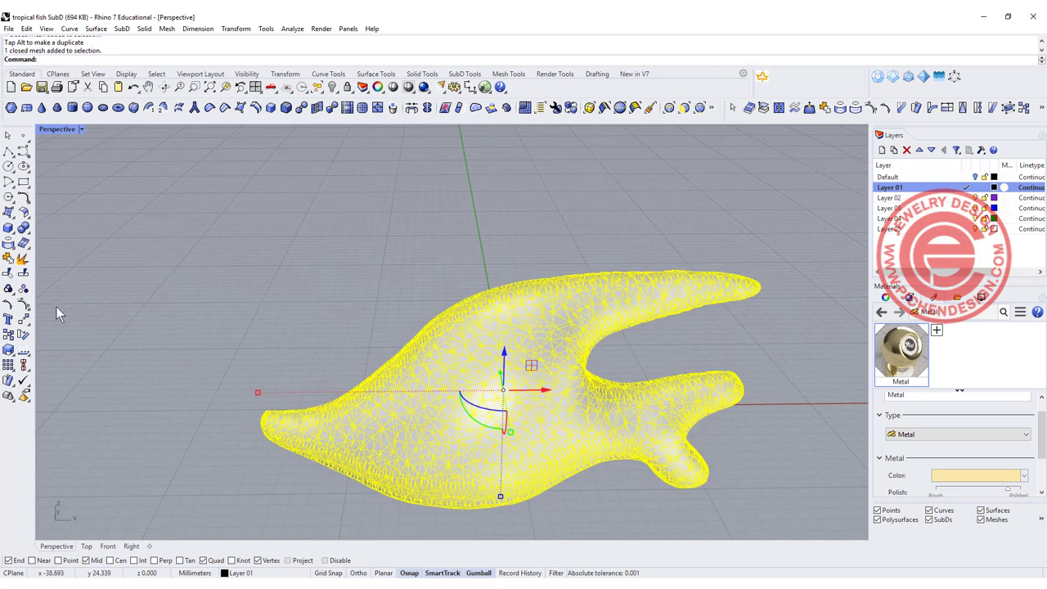
{"action": "left_click", "coordinate": [24, 305]}
{"action": "scroll", "coordinate": [304, 292], "scroll_direction": "down", "scroll_amount": 6}
{"action": "right_click_drag", "start_coordinate": [453, 281], "coordinate": [404, 302]}
{"action": "scroll", "coordinate": [404, 301], "scroll_direction": "up", "scroll_amount": 8}
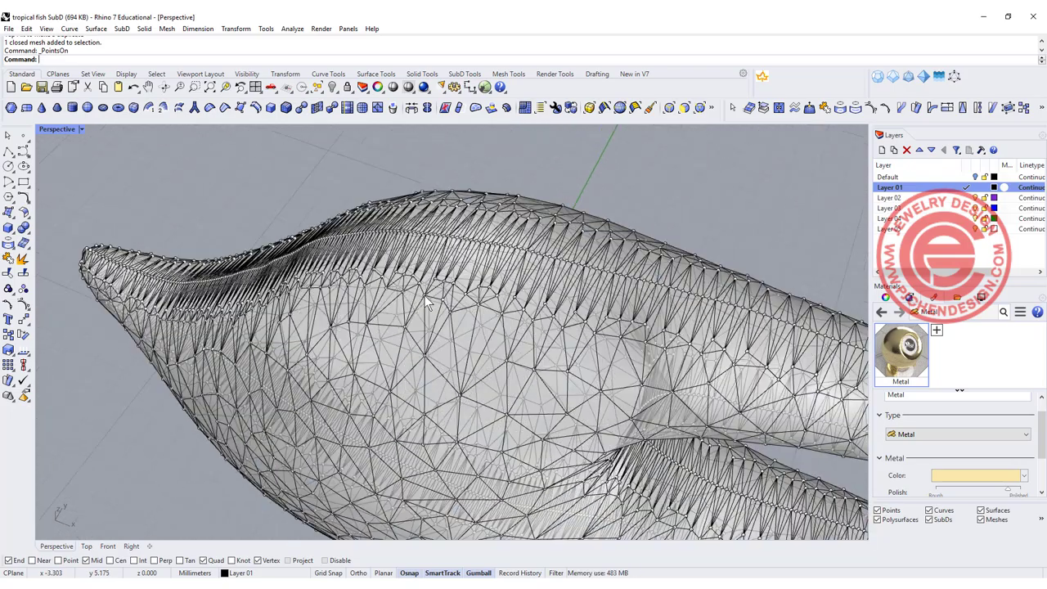
{"action": "left_click", "coordinate": [425, 295]}
{"action": "left_click_drag", "start_coordinate": [442, 265], "coordinate": [377, 318]}
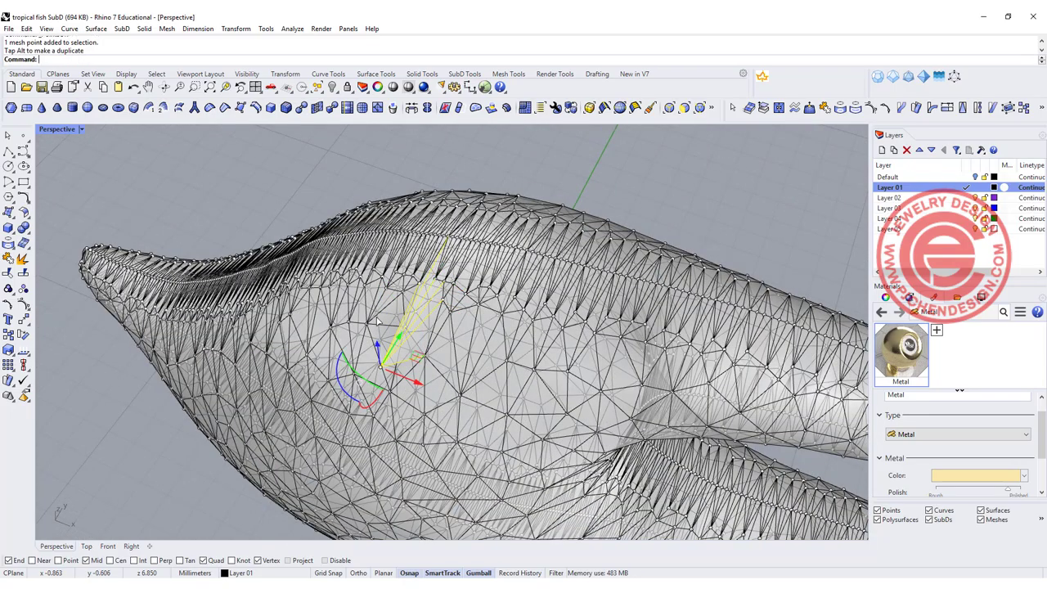
{"action": "right_click_drag", "start_coordinate": [288, 273], "coordinate": [658, 277]}
{"action": "mouse_move", "coordinate": [506, 318]}
{"action": "right_mouse_down"}
{"action": "mouse_move", "coordinate": [524, 311]}
{"action": "mouse_move", "coordinate": [495, 307]}
{"action": "right_mouse_up"}
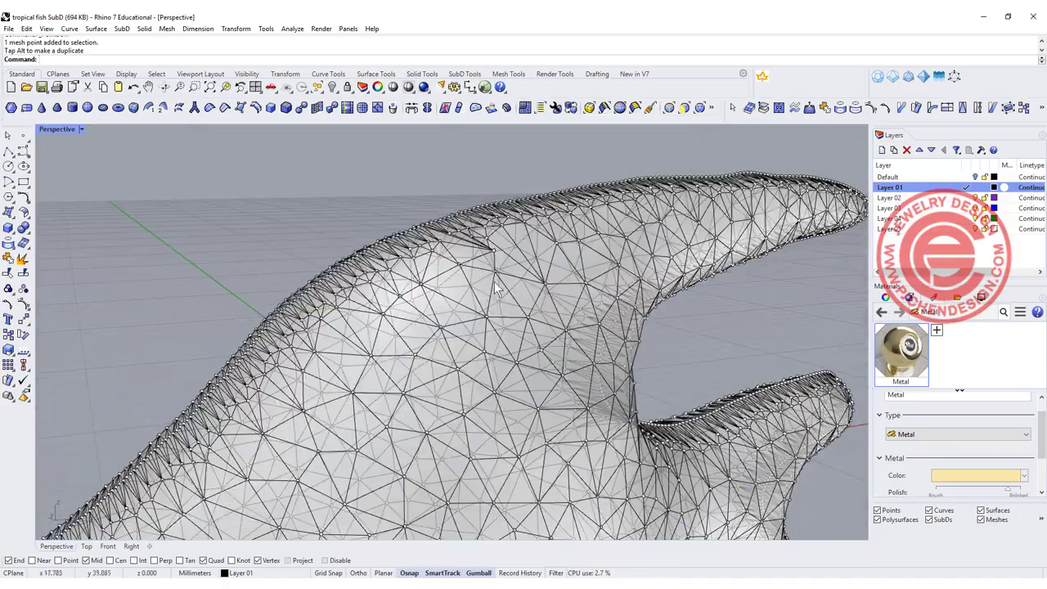
Undo the mesh point move and turn off the fish mesh's control points.
{"action": "key", "text": "ctrl+z"}
{"action": "scroll", "coordinate": [495, 254], "scroll_direction": "down", "scroll_amount": 8}
{"action": "right_click_drag", "start_coordinate": [496, 253], "coordinate": [517, 325]}
{"action": "scroll", "coordinate": [434, 319], "scroll_direction": "up", "scroll_amount": 4}
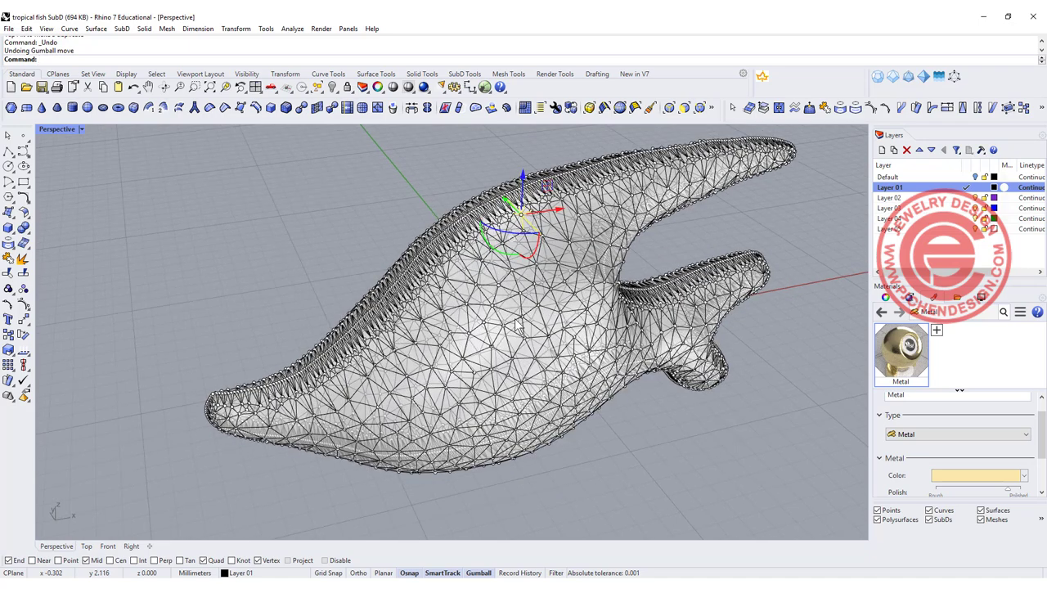
{"action": "key", "text": "Escape"}
Start a QuadRemesh of the fish mesh with a target quad count of 1000 and the preview enabled.
{"action": "left_click", "coordinate": [488, 297]}
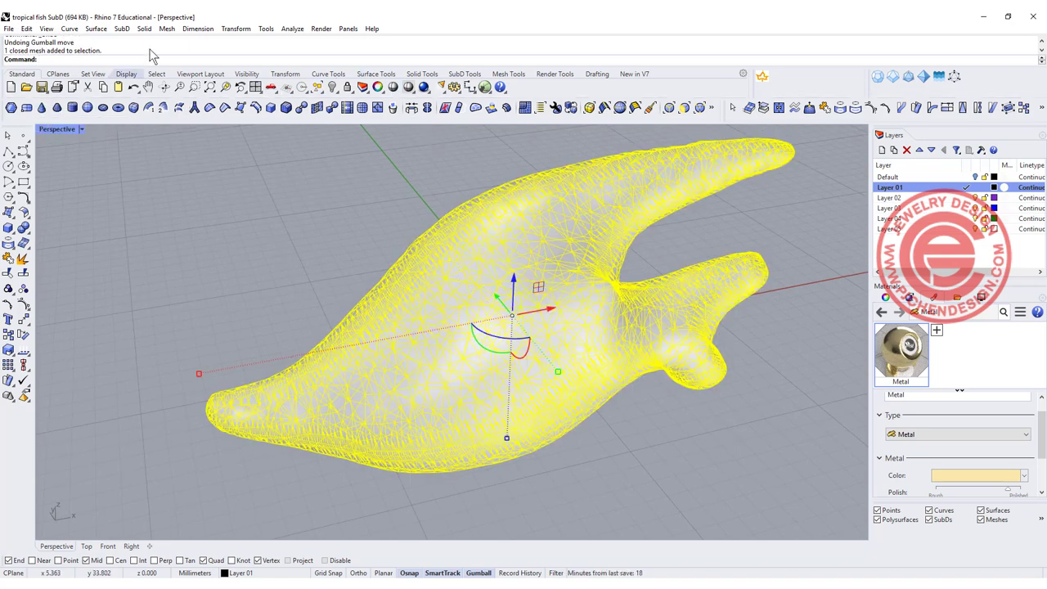
{"action": "left_click", "coordinate": [526, 108]}
{"action": "left_click_drag", "start_coordinate": [513, 168], "coordinate": [727, 157]}
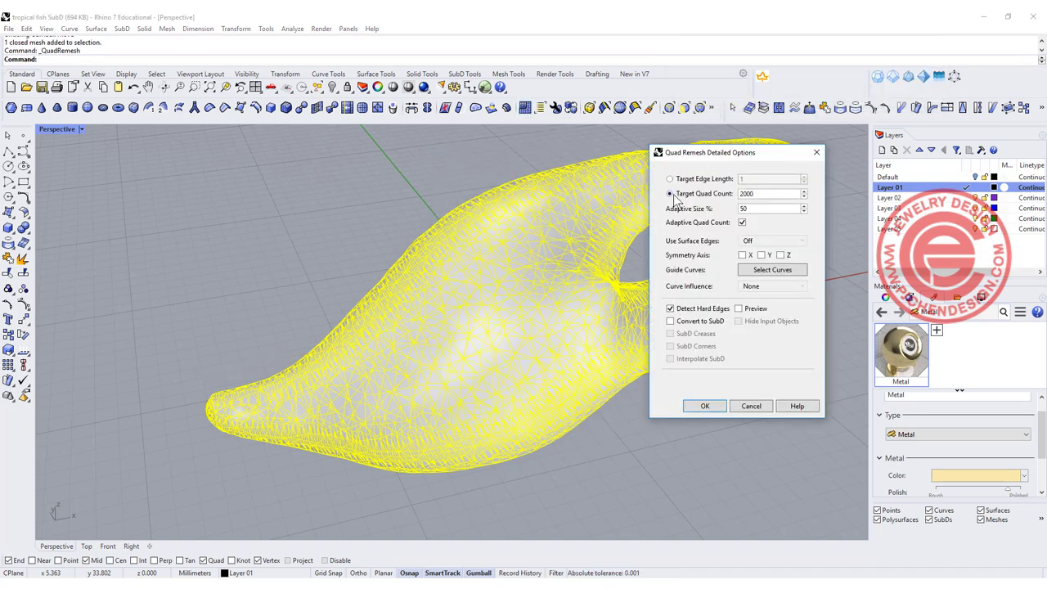
{"action": "double_click", "coordinate": [760, 196]}
{"action": "type", "text": "100"}
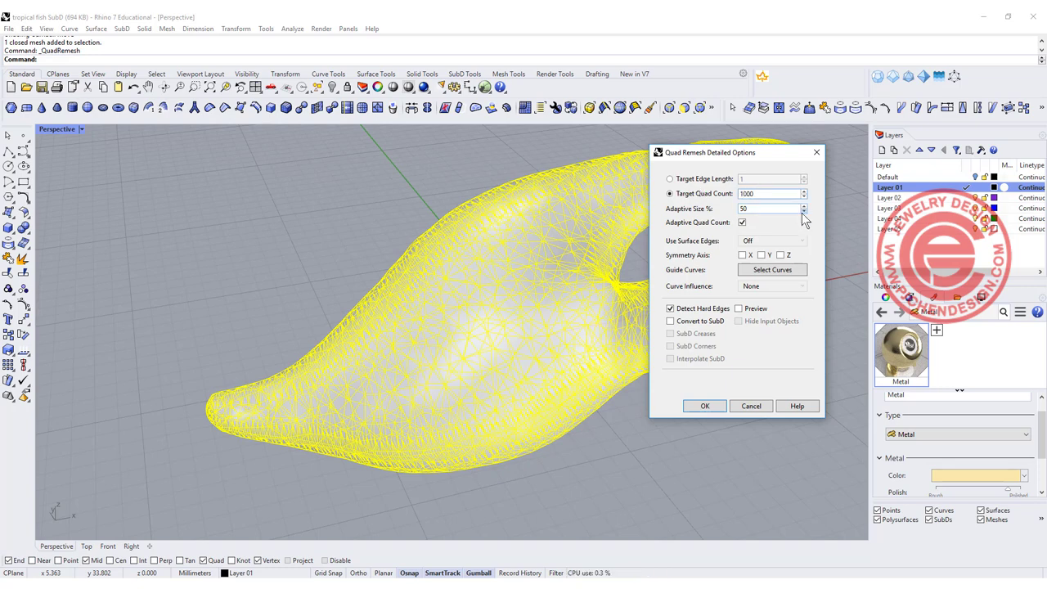
{"action": "left_click", "coordinate": [739, 309]}
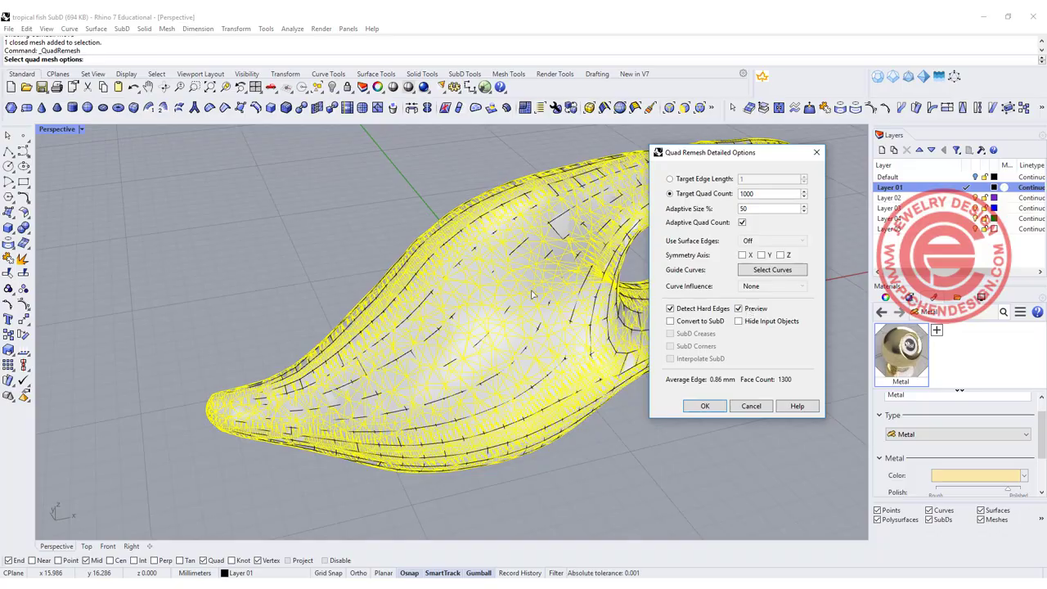
{"action": "right_click_drag", "start_coordinate": [491, 295], "coordinate": [394, 280]}
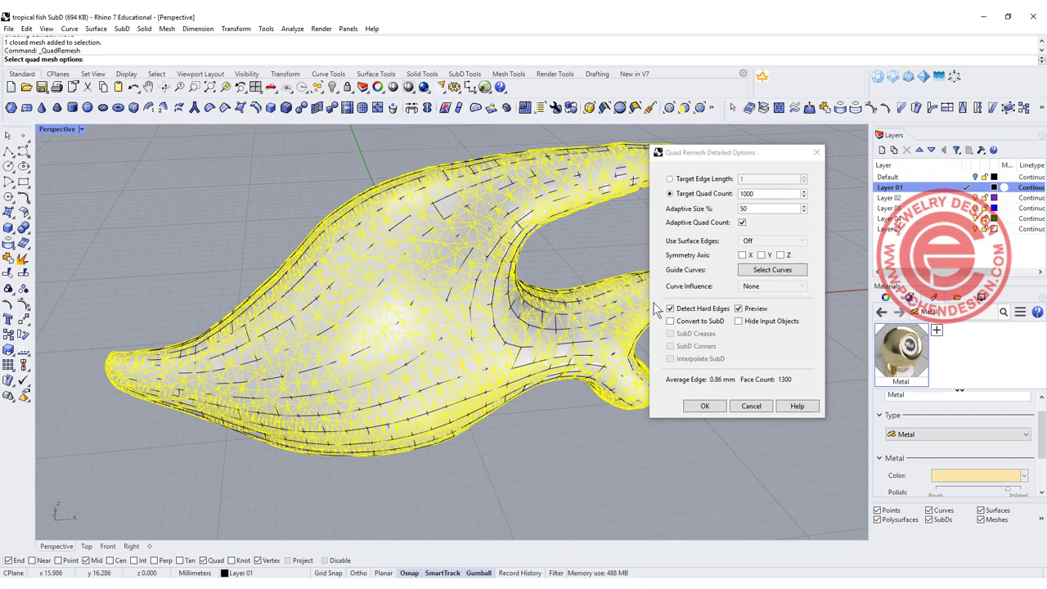
Enable Convert to SubD, set the target quad count to 500, and create the remeshed fish.
{"action": "left_click", "coordinate": [671, 321]}
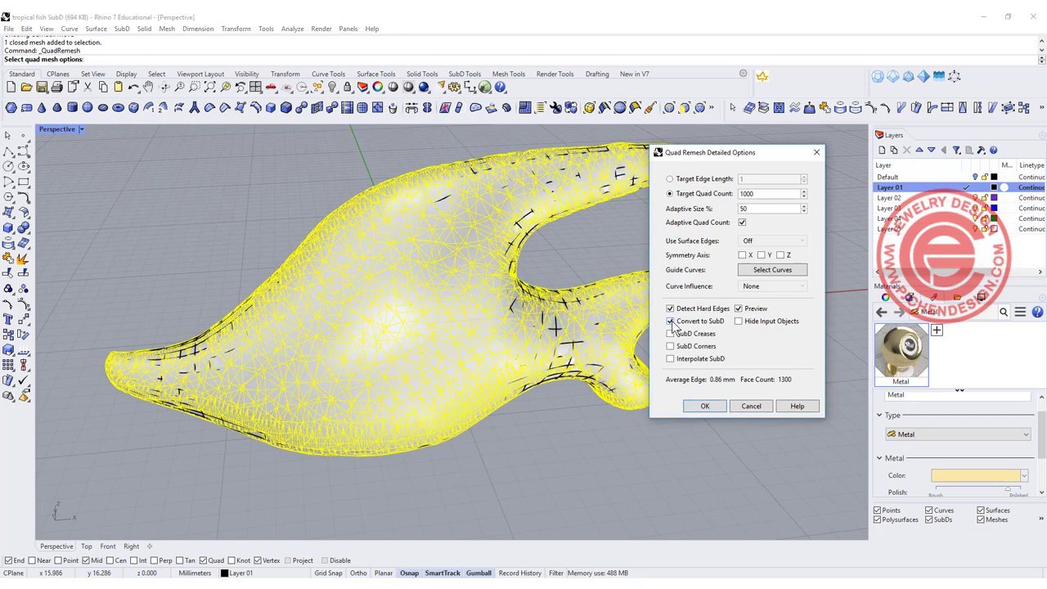
{"action": "right_click_drag", "start_coordinate": [479, 242], "coordinate": [472, 216]}
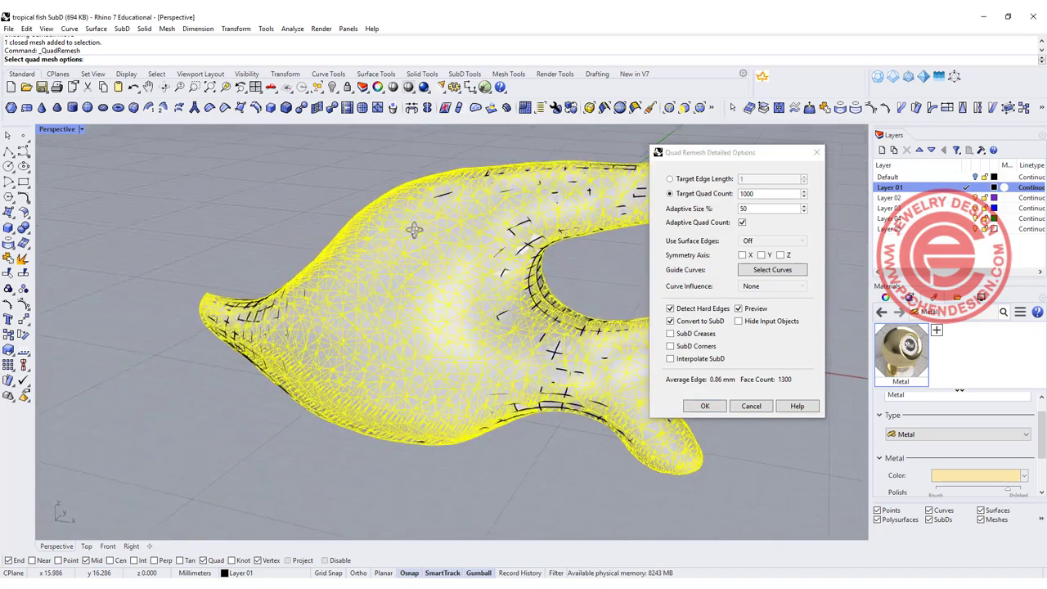
{"action": "right_click_drag", "start_coordinate": [414, 230], "coordinate": [484, 238]}
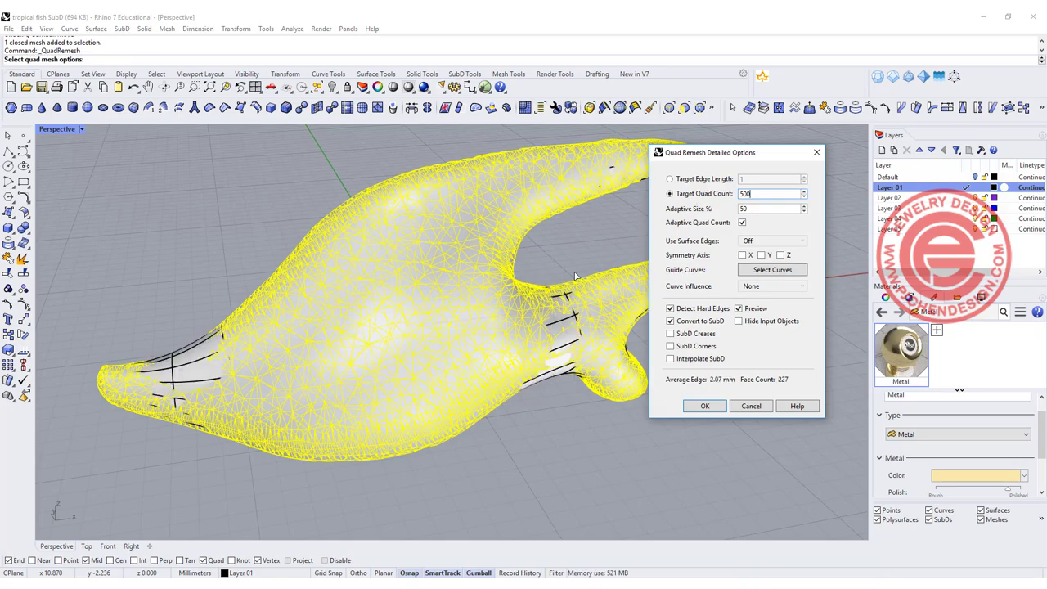
{"action": "right_click_drag", "start_coordinate": [562, 283], "coordinate": [575, 247]}
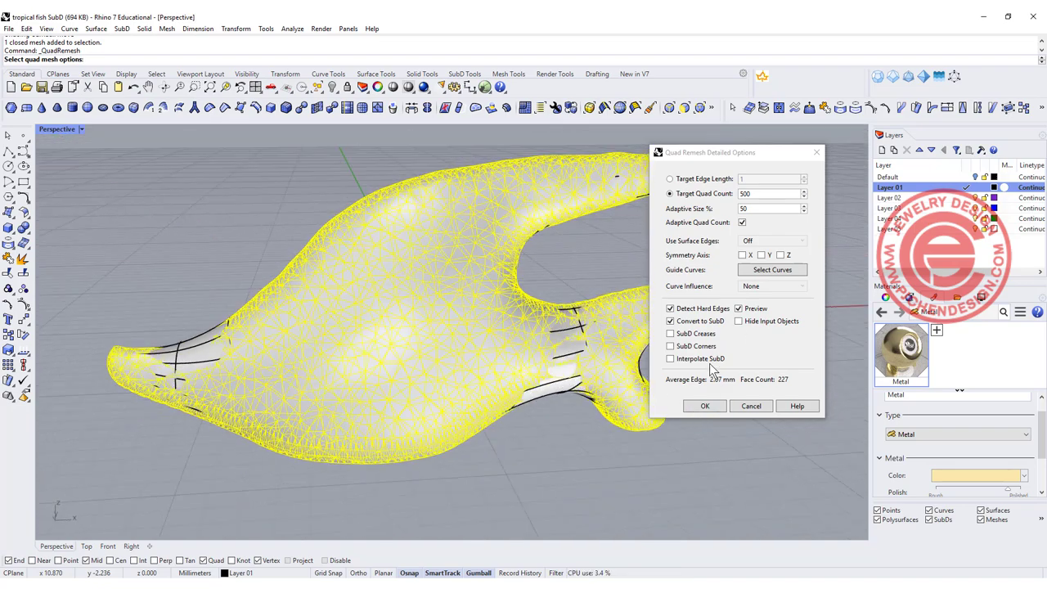
{"action": "left_click", "coordinate": [705, 407]}
Hide the original triangulated fish mesh, leaving the new SubD on display.
{"action": "right_click_drag", "start_coordinate": [705, 399], "coordinate": [532, 314]}
{"action": "scroll", "coordinate": [507, 222], "scroll_direction": "up", "scroll_amount": 5}
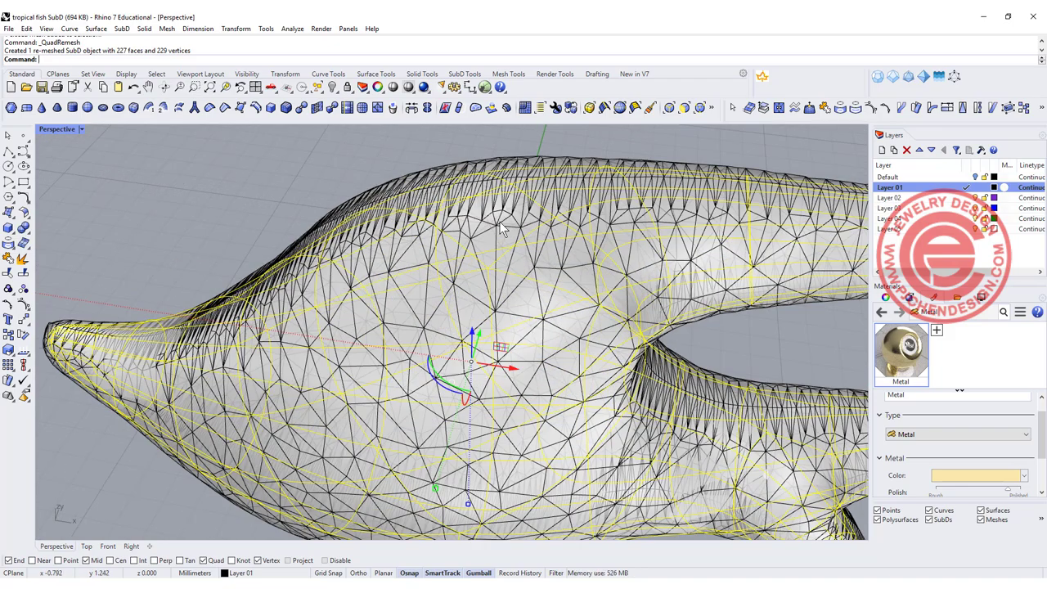
{"action": "left_click", "coordinate": [501, 226]}
{"action": "left_click", "coordinate": [331, 87]}
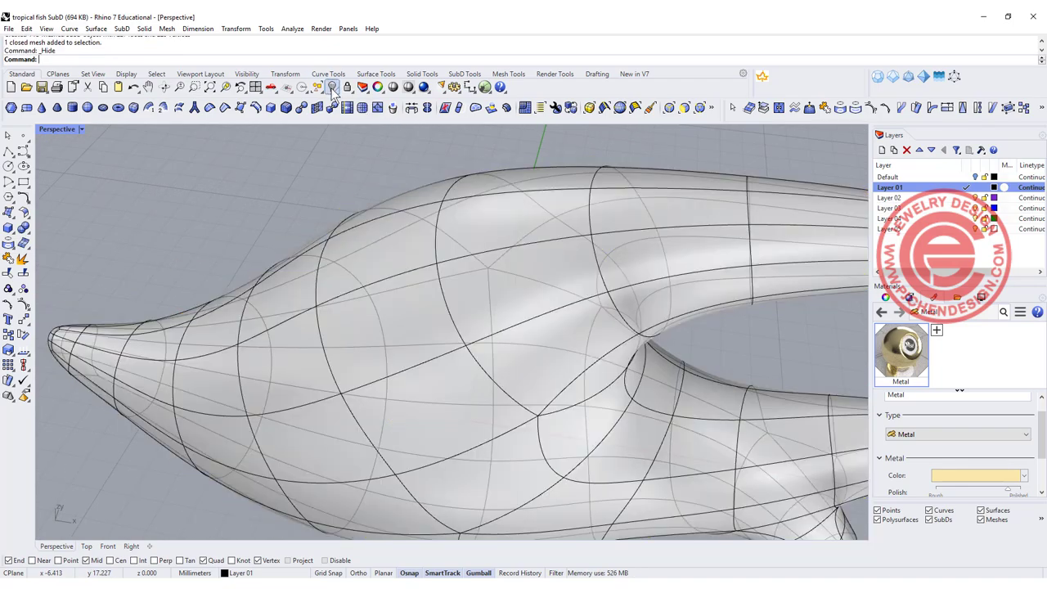
Set the selection filter to faces and select a single face on the fish's lower side.
{"action": "scroll", "coordinate": [526, 359], "scroll_direction": "down", "scroll_amount": 5}
{"action": "right_click_drag", "start_coordinate": [526, 359], "coordinate": [495, 347]}
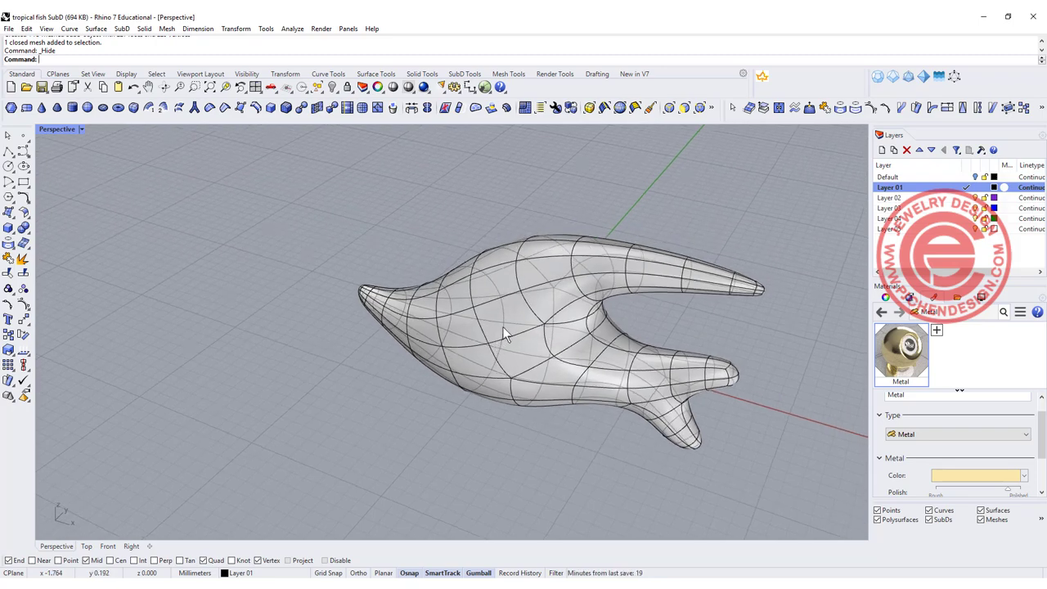
{"action": "right_click_drag", "start_coordinate": [507, 322], "coordinate": [462, 293]}
{"action": "right_click_drag", "start_coordinate": [602, 311], "coordinate": [507, 329]}
{"action": "scroll", "coordinate": [506, 332], "scroll_direction": "up", "scroll_amount": 3}
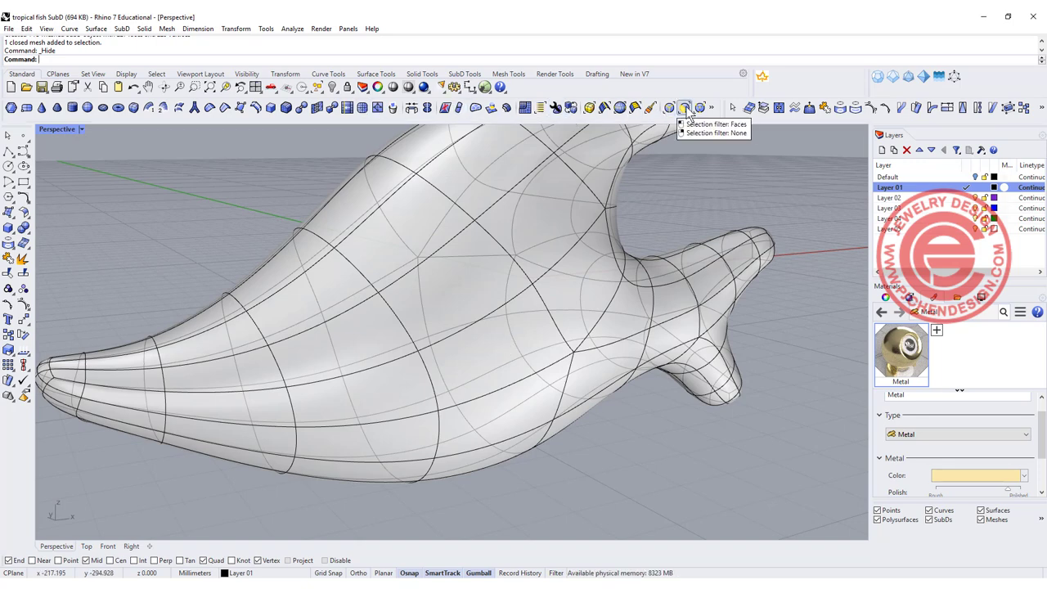
{"action": "left_click", "coordinate": [479, 346]}
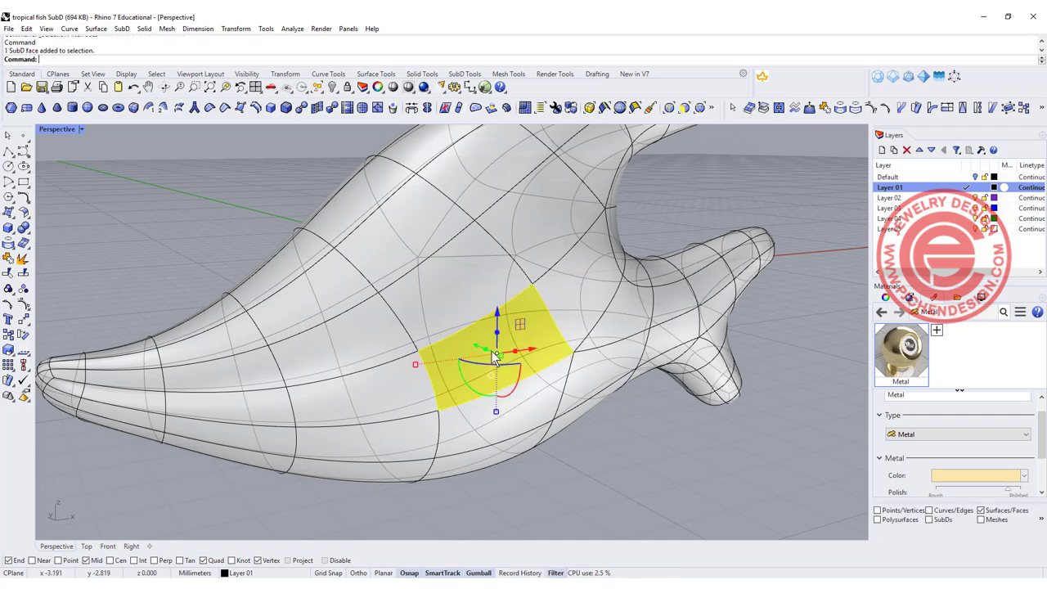
Try pulling the selected side face outward from the fish's body, and undo the move.
{"action": "right_click_drag", "start_coordinate": [483, 348], "coordinate": [668, 385]}
{"action": "right_click_drag", "start_coordinate": [461, 331], "coordinate": [669, 368]}
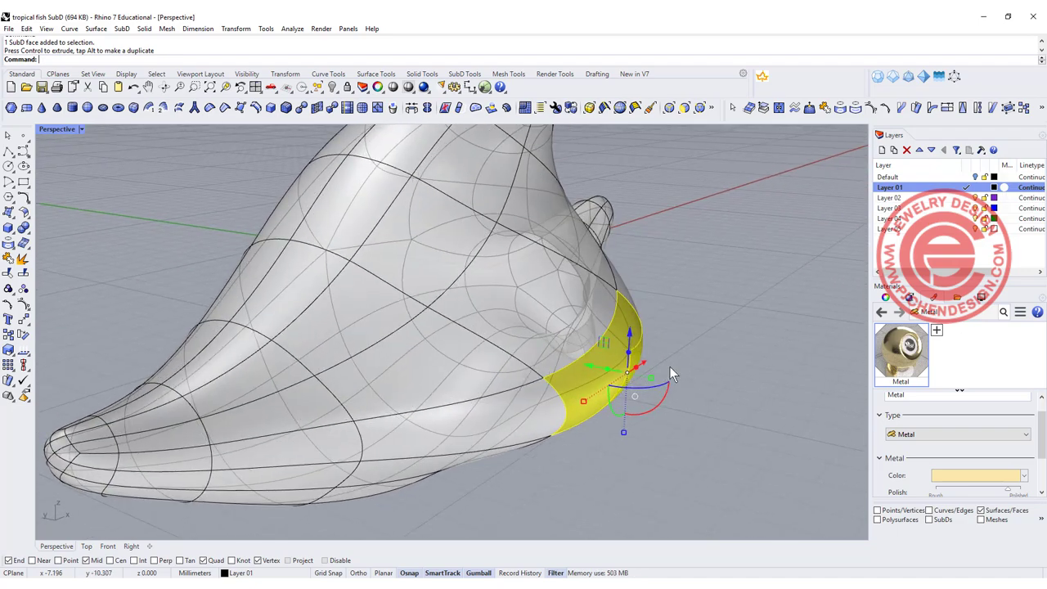
{"action": "key", "text": "ctrl+z"}
Extrude the face on the fish's lower side outward as a SubD extrusion to start a side fin.
{"action": "scroll", "coordinate": [547, 352], "scroll_direction": "up", "scroll_amount": 4}
{"action": "scroll", "coordinate": [526, 351], "scroll_direction": "up", "scroll_amount": 2}
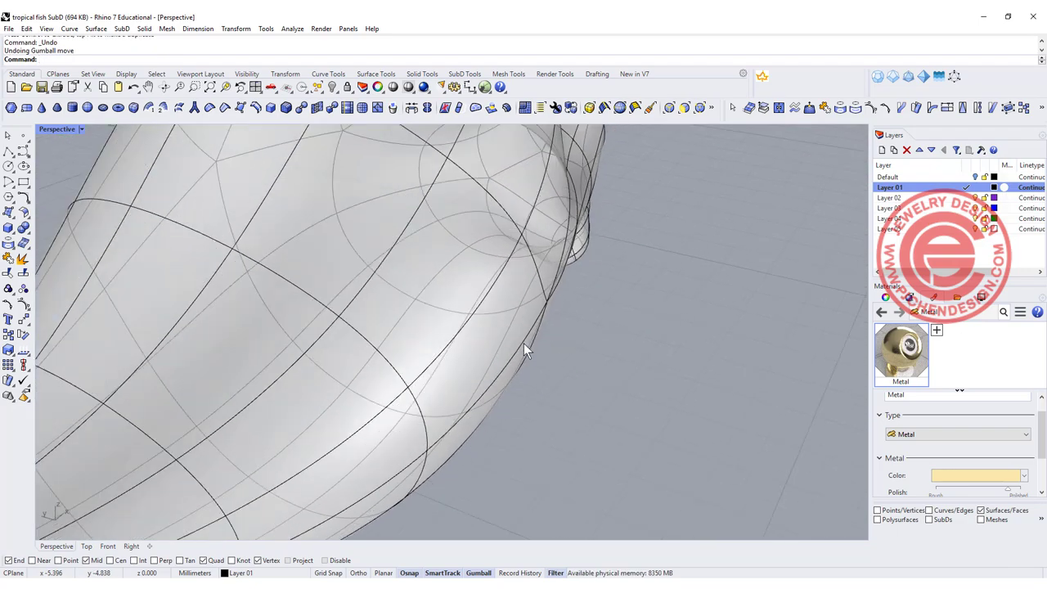
{"action": "left_click", "coordinate": [506, 328], "text": "ctrl+shift"}
{"action": "right_click_drag", "start_coordinate": [590, 346], "coordinate": [563, 332]}
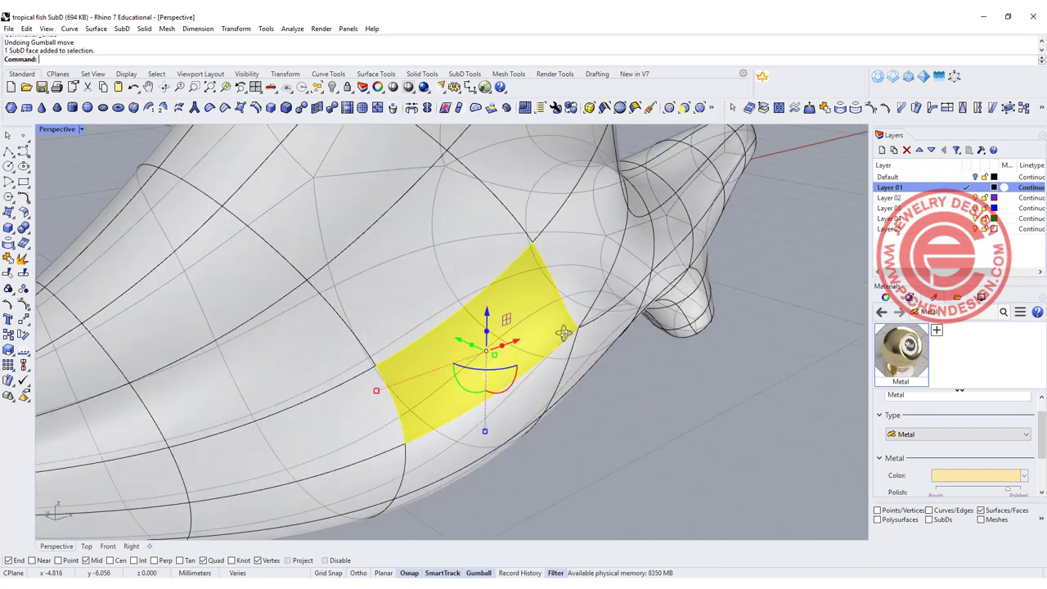
{"action": "left_click", "coordinate": [492, 112]}
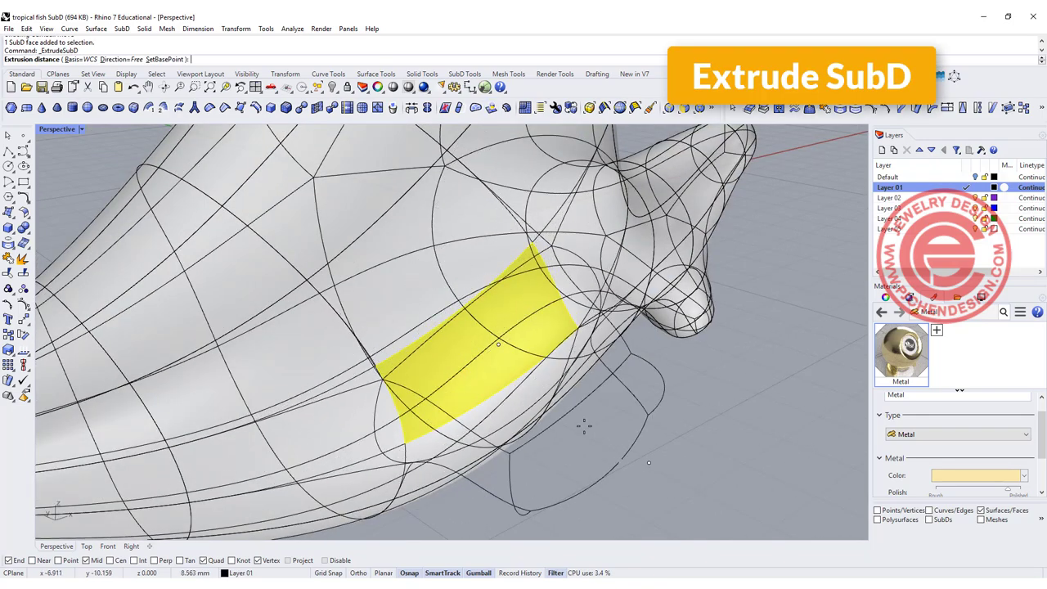
{"action": "right_click_drag", "start_coordinate": [606, 421], "coordinate": [687, 479]}
{"action": "left_click", "coordinate": [621, 357]}
Lower the side fin's end face and extrude it farther out from the body as another fin segment.
{"action": "right_click_drag", "start_coordinate": [643, 369], "coordinate": [619, 253]}
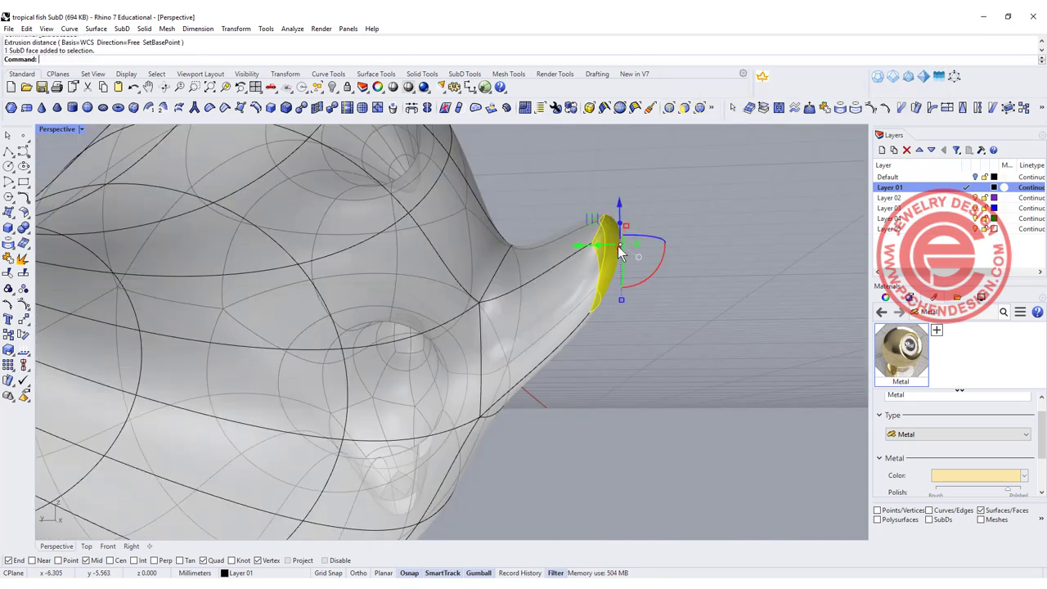
{"action": "left_click_drag", "start_coordinate": [619, 206], "coordinate": [629, 282]}
{"action": "right_click_drag", "start_coordinate": [648, 332], "coordinate": [660, 376]}
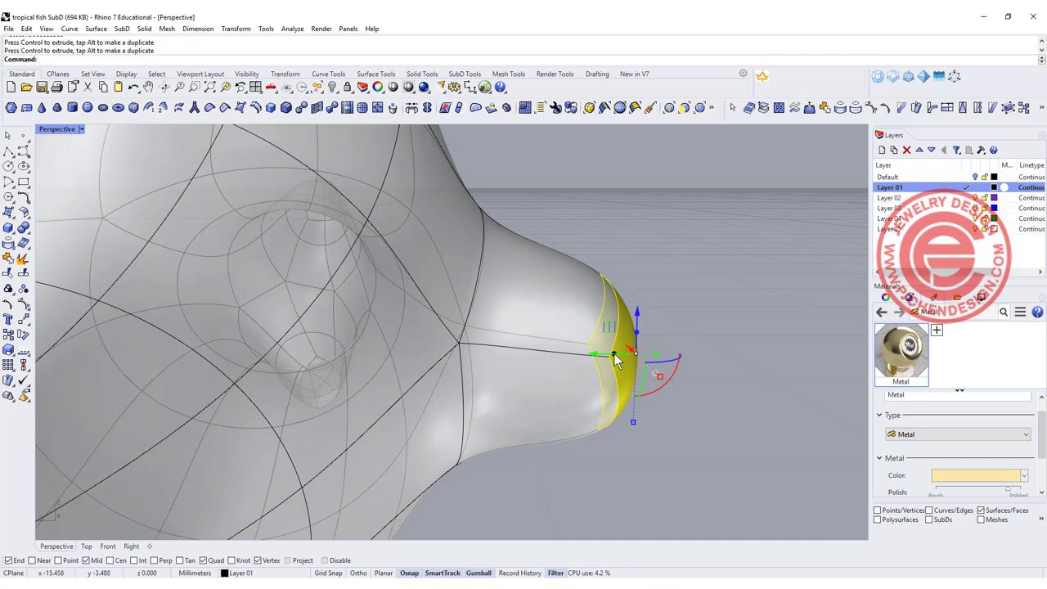
{"action": "left_click_drag", "start_coordinate": [618, 361], "coordinate": [734, 363]}
{"action": "right_click_drag", "start_coordinate": [734, 363], "coordinate": [707, 438]}
{"action": "scroll", "coordinate": [698, 450], "scroll_direction": "up", "scroll_amount": 2}
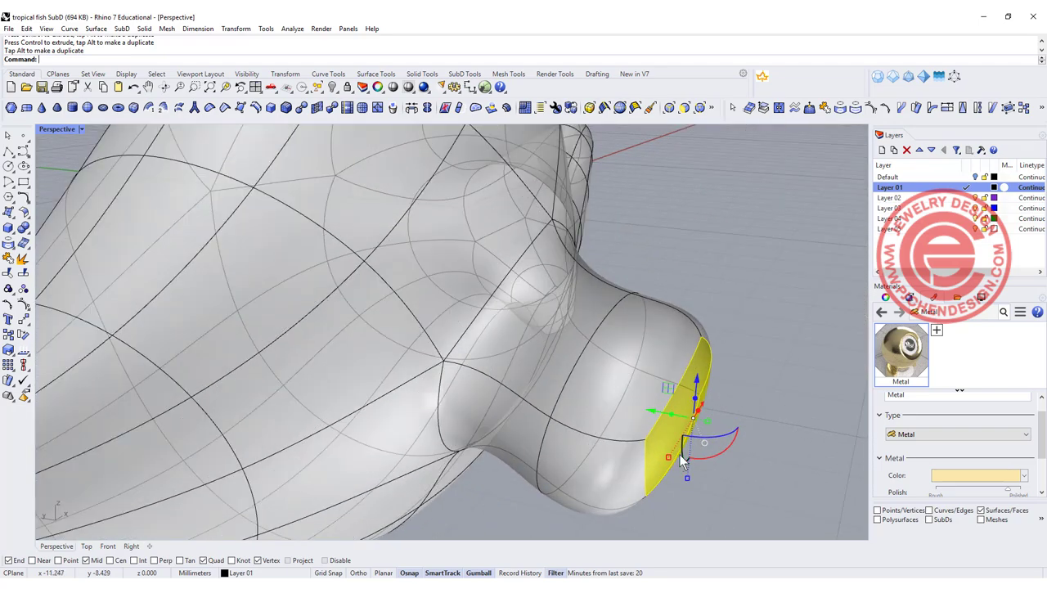
Scale the fin's end face down uniformly and pull the fin's tip faces farther out from the body.
{"action": "left_click_drag", "start_coordinate": [671, 455], "coordinate": [727, 427], "text": "shift"}
{"action": "right_click_drag", "start_coordinate": [727, 427], "coordinate": [604, 361]}
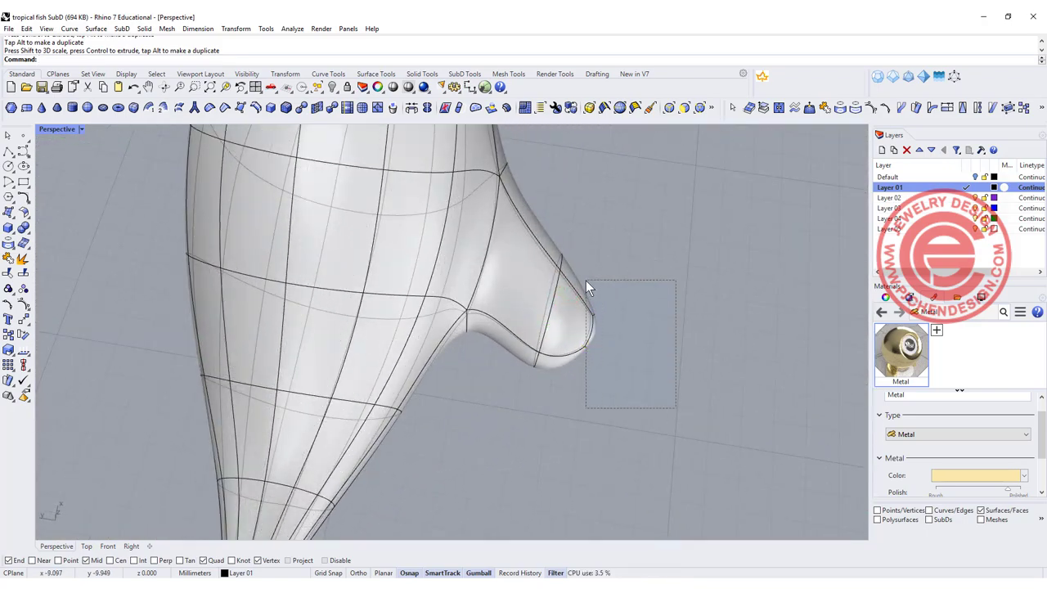
{"action": "left_click_drag", "start_coordinate": [585, 281], "coordinate": [589, 283]}
{"action": "right_click_drag", "start_coordinate": [582, 321], "coordinate": [574, 386]}
{"action": "left_click_drag", "start_coordinate": [575, 385], "coordinate": [689, 354]}
{"action": "left_click", "coordinate": [757, 417]}
Select the faces around the fin's tip and move them downward along Z.
{"action": "right_click_drag", "start_coordinate": [758, 418], "coordinate": [599, 300]}
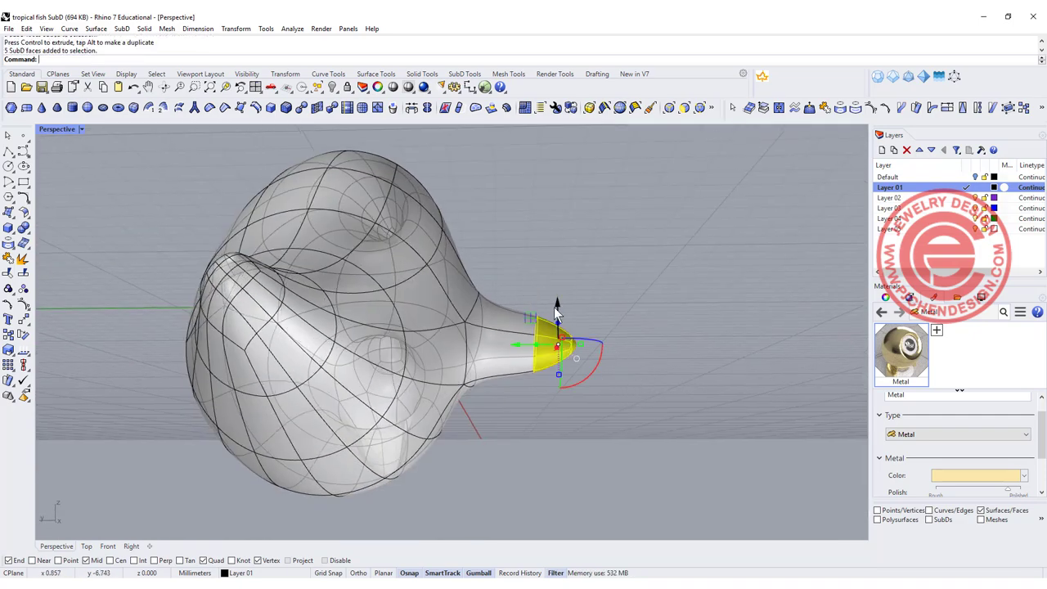
{"action": "left_click_drag", "start_coordinate": [561, 305], "coordinate": [554, 343]}
{"action": "left_click", "coordinate": [700, 325]}
Extrude the face at the fish's eye location straight outward by about 3 mm in the Top view.
{"action": "right_click_drag", "start_coordinate": [700, 326], "coordinate": [659, 293]}
{"action": "right_click_drag", "start_coordinate": [576, 314], "coordinate": [391, 260]}
{"action": "scroll", "coordinate": [486, 297], "scroll_direction": "up", "scroll_amount": 2}
{"action": "left_click", "coordinate": [330, 265], "text": "ctrl+shift"}
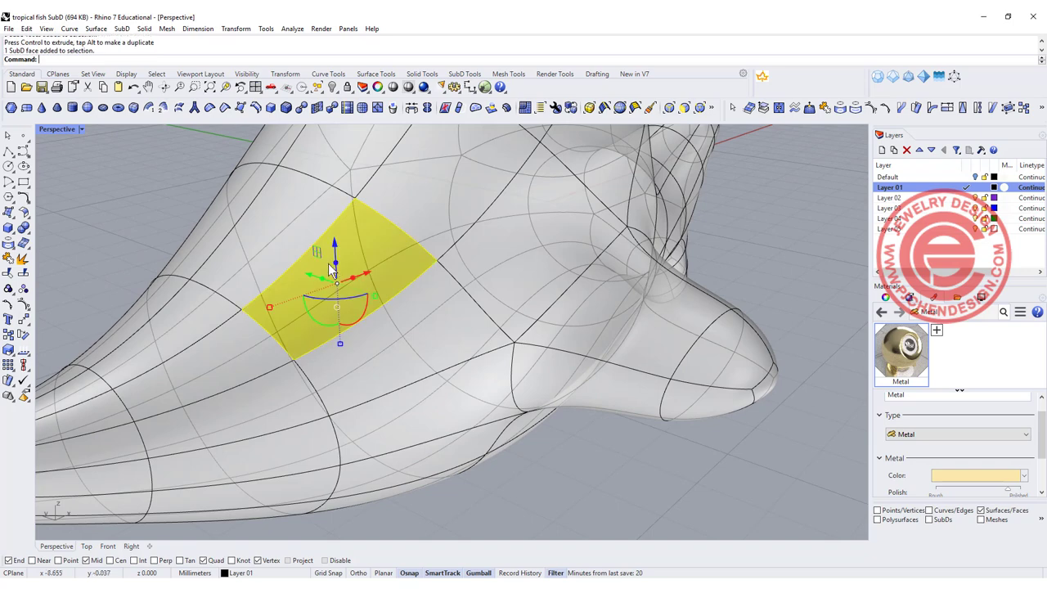
{"action": "left_click", "coordinate": [492, 109]}
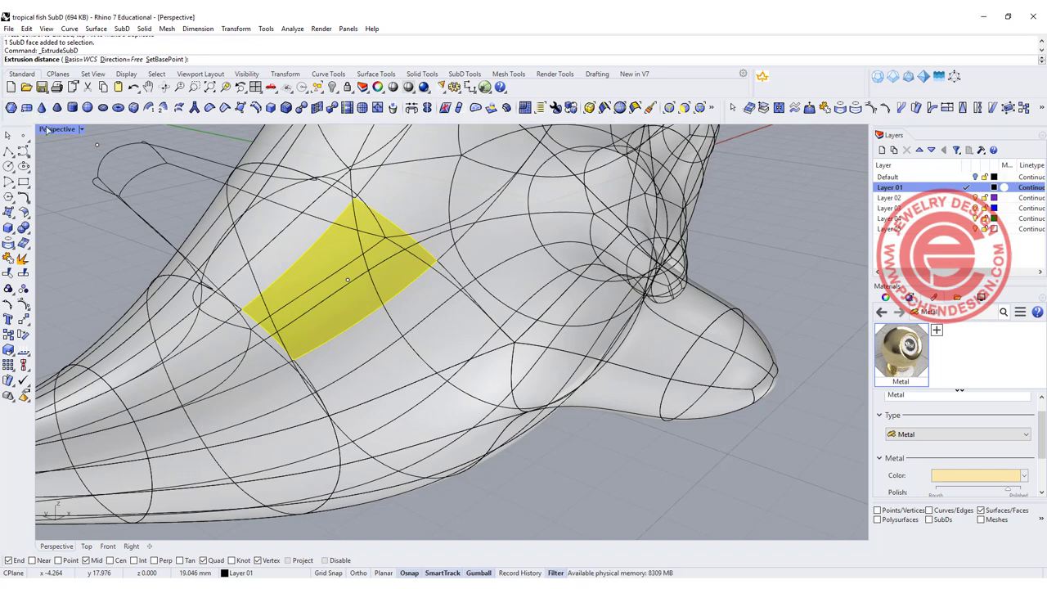
{"action": "double_click", "coordinate": [54, 129]}
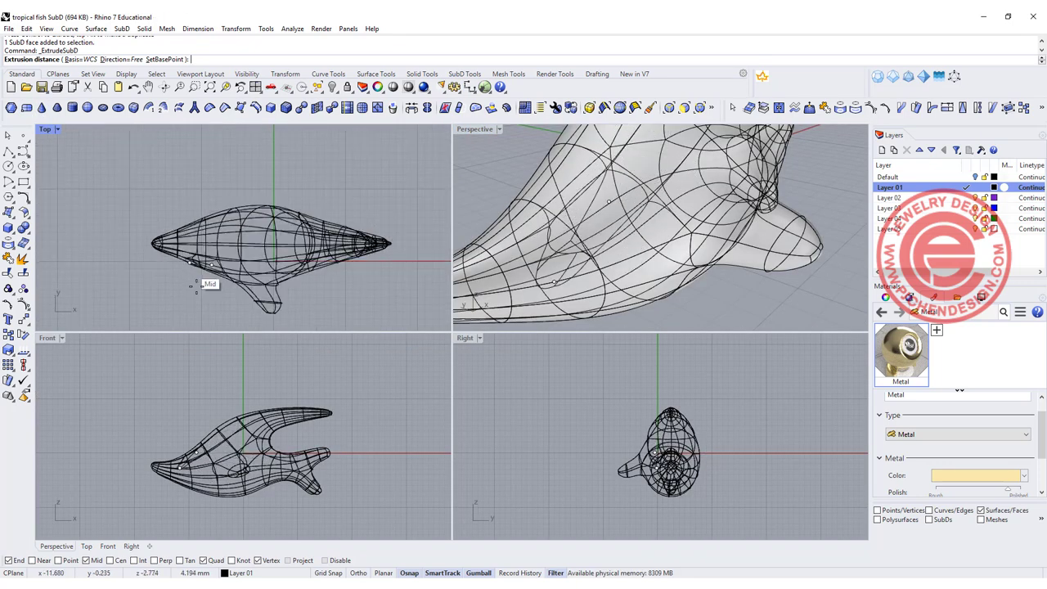
{"action": "scroll", "coordinate": [217, 297], "scroll_direction": "up", "scroll_amount": 3}
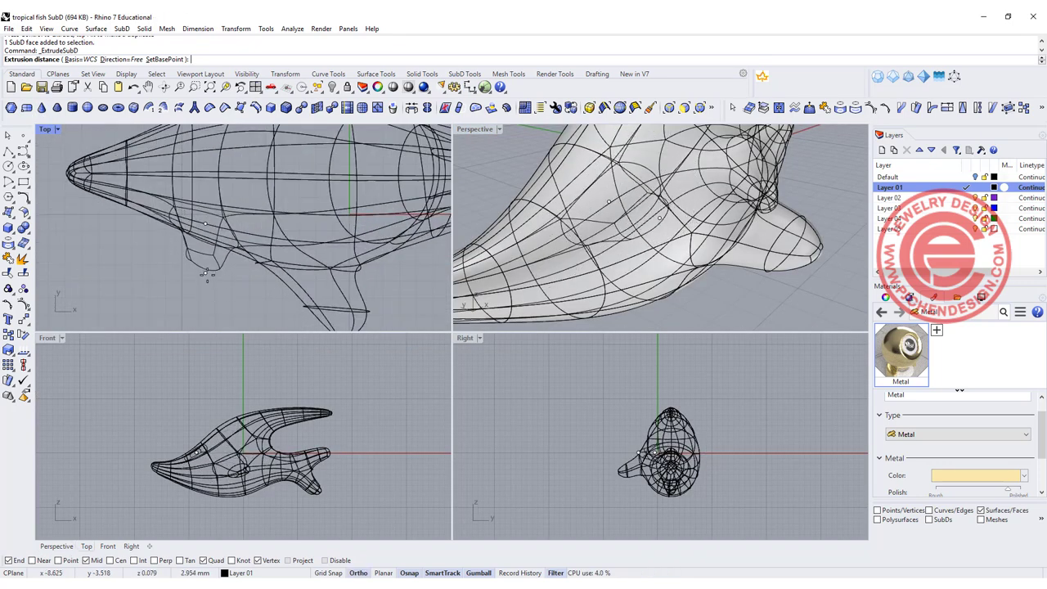
{"action": "left_click", "coordinate": [213, 272], "text": "shift"}
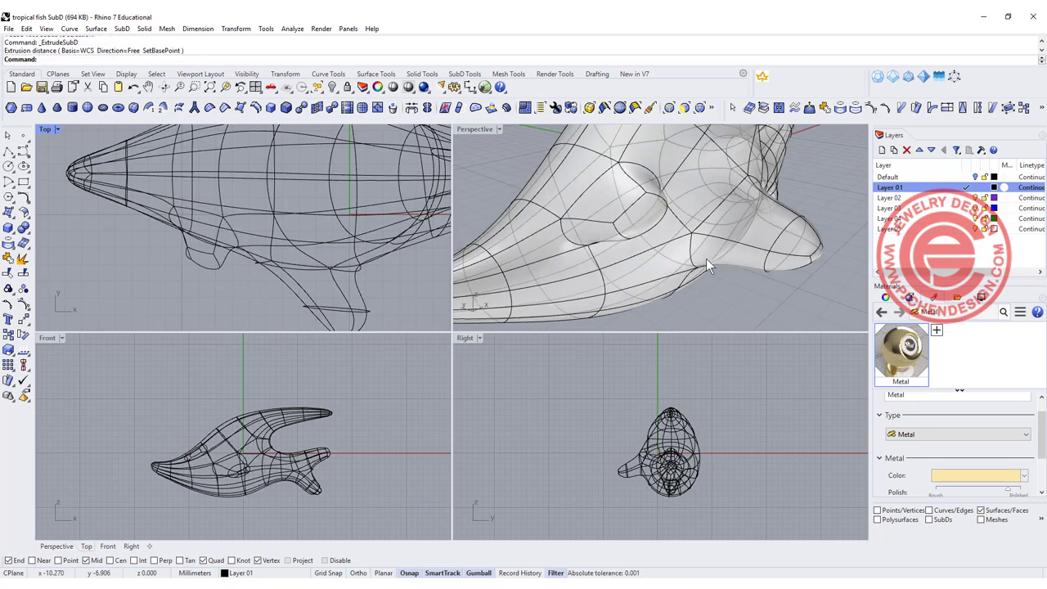
Rotate the eye extrusion's end face in the Right view to adjust its tilt.
{"action": "right_click_drag", "start_coordinate": [709, 256], "coordinate": [684, 188]}
{"action": "scroll", "coordinate": [654, 401], "scroll_direction": "up", "scroll_amount": 10}
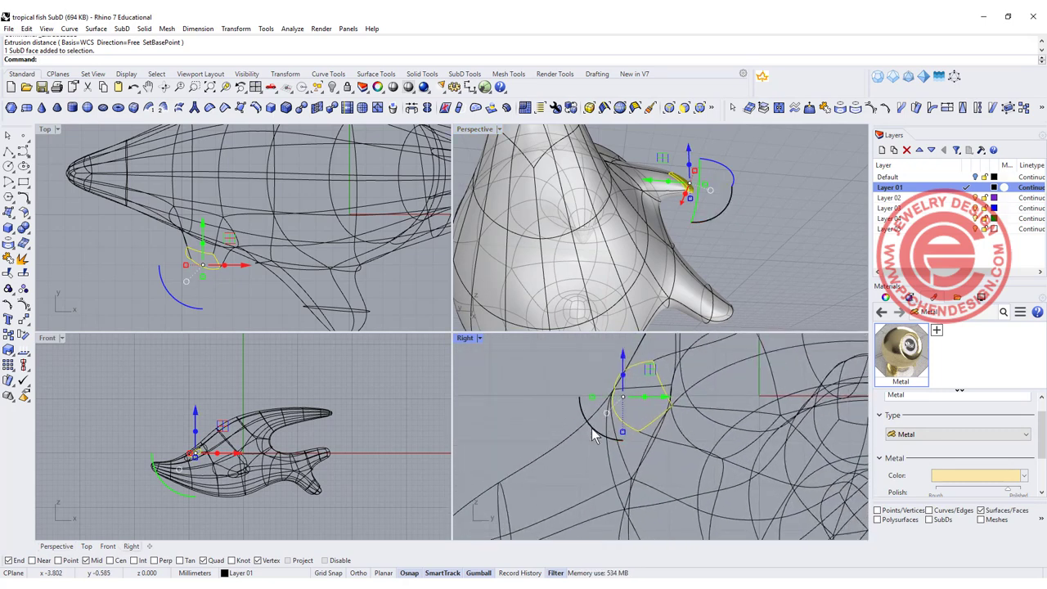
{"action": "left_click_drag", "start_coordinate": [595, 438], "coordinate": [632, 439]}
{"action": "left_click", "coordinate": [809, 230]}
Extrude the eye's end face outward again by about 0.5 mm in the Top view.
{"action": "right_click_drag", "start_coordinate": [809, 230], "coordinate": [716, 203]}
{"action": "right_click_drag", "start_coordinate": [716, 203], "coordinate": [771, 208]}
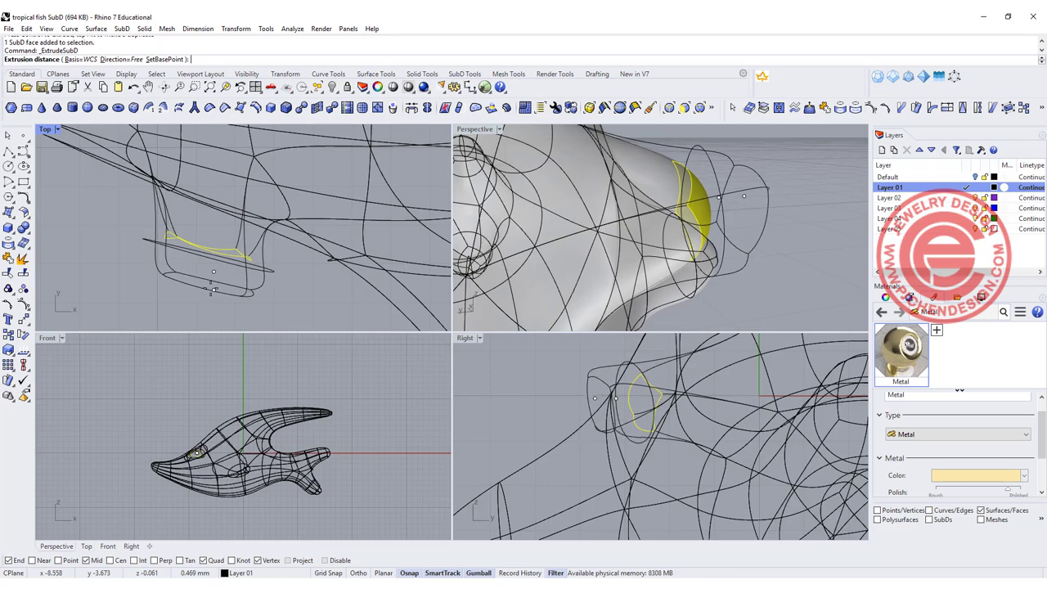
{"action": "left_click", "coordinate": [210, 288]}
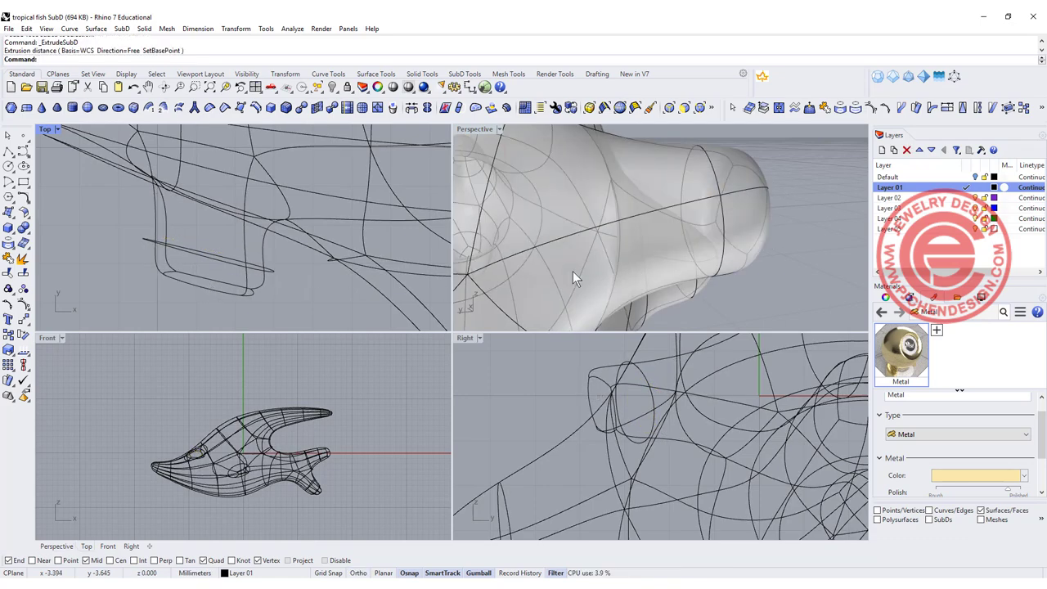
Push the eye extrusion's end face back toward the body along Y to form a recess.
{"action": "right_click_drag", "start_coordinate": [647, 267], "coordinate": [722, 215]}
{"action": "scroll", "coordinate": [777, 197], "scroll_direction": "up", "scroll_amount": 5}
{"action": "left_click", "coordinate": [671, 201], "text": "ctrl+shift"}
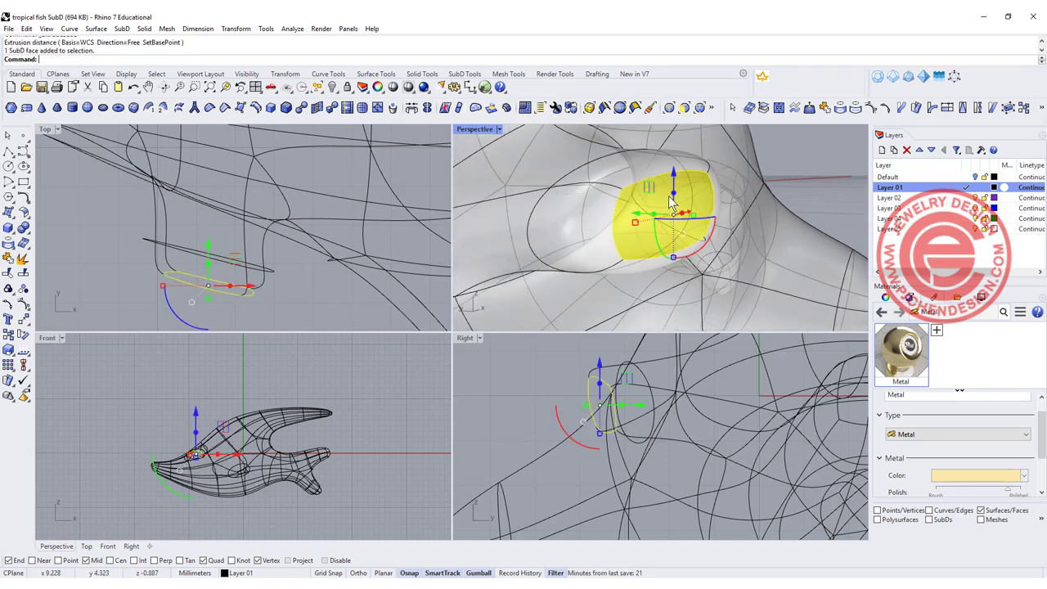
{"action": "left_click_drag", "start_coordinate": [671, 205], "coordinate": [761, 198]}
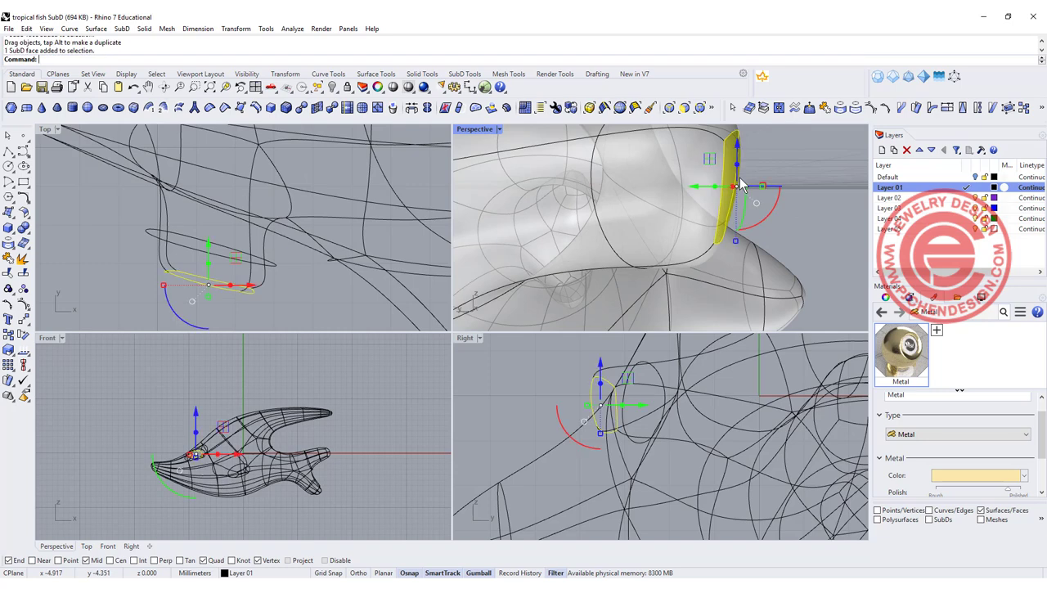
{"action": "right_click_drag", "start_coordinate": [740, 184], "coordinate": [803, 254]}
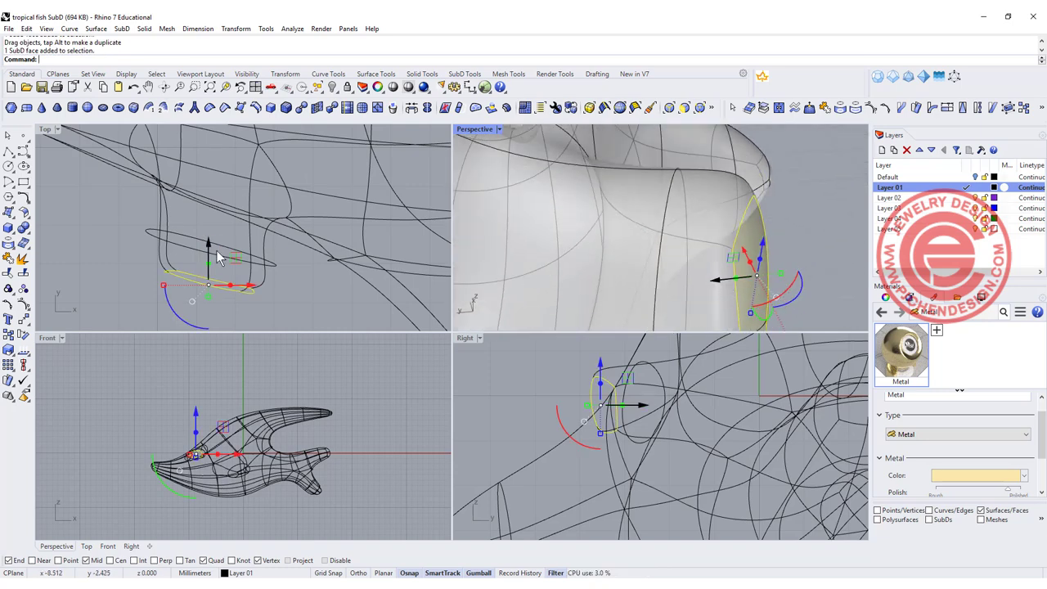
{"action": "left_click_drag", "start_coordinate": [238, 266], "coordinate": [239, 187]}
{"action": "key", "text": "Escape"}
Scale the recessed face inside the eye down uniformly.
{"action": "right_click_drag", "start_coordinate": [803, 295], "coordinate": [651, 196]}
{"action": "scroll", "coordinate": [551, 229], "scroll_direction": "up", "scroll_amount": 1}
{"action": "right_click_drag", "start_coordinate": [551, 230], "coordinate": [658, 221]}
{"action": "left_click", "coordinate": [655, 211]}
{"action": "left_click_drag", "start_coordinate": [552, 232], "coordinate": [602, 231], "text": "shift"}
Switch the selection filter to edges, select the eye's rim and inner edges, and move them into the head along Y.
{"action": "scroll", "coordinate": [692, 186], "scroll_direction": "down", "scroll_amount": 5}
{"action": "right_click_drag", "start_coordinate": [766, 230], "coordinate": [695, 319]}
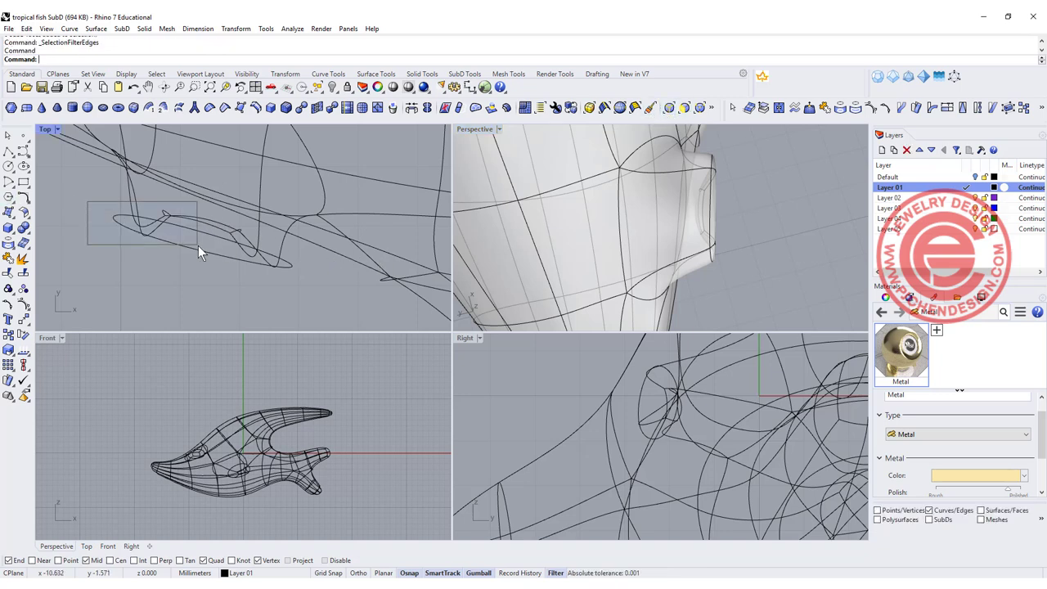
{"action": "left_click_drag", "start_coordinate": [308, 301], "coordinate": [308, 300]}
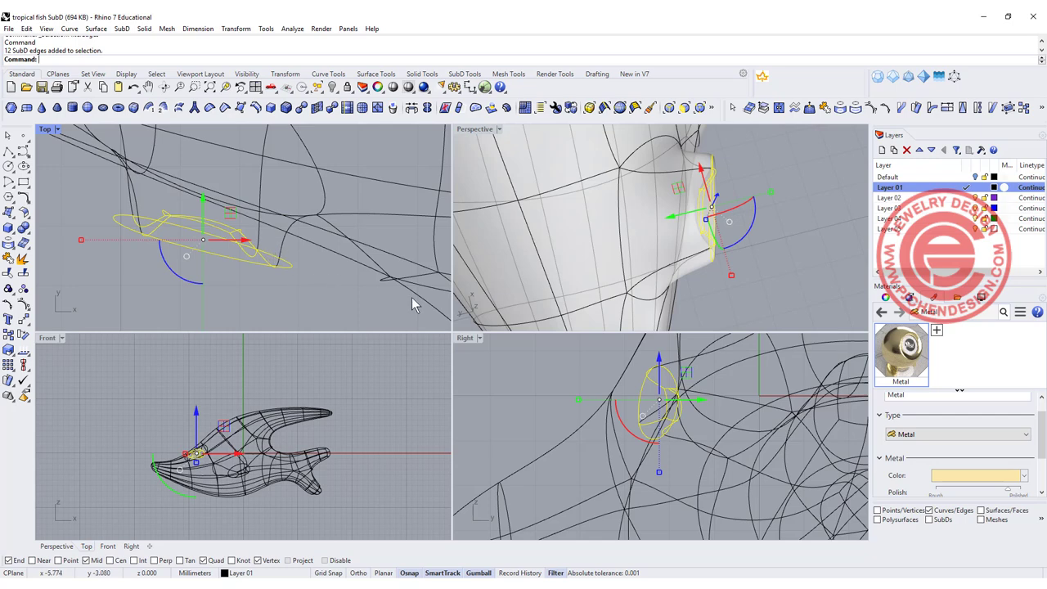
{"action": "right_click_drag", "start_coordinate": [813, 276], "coordinate": [626, 232]}
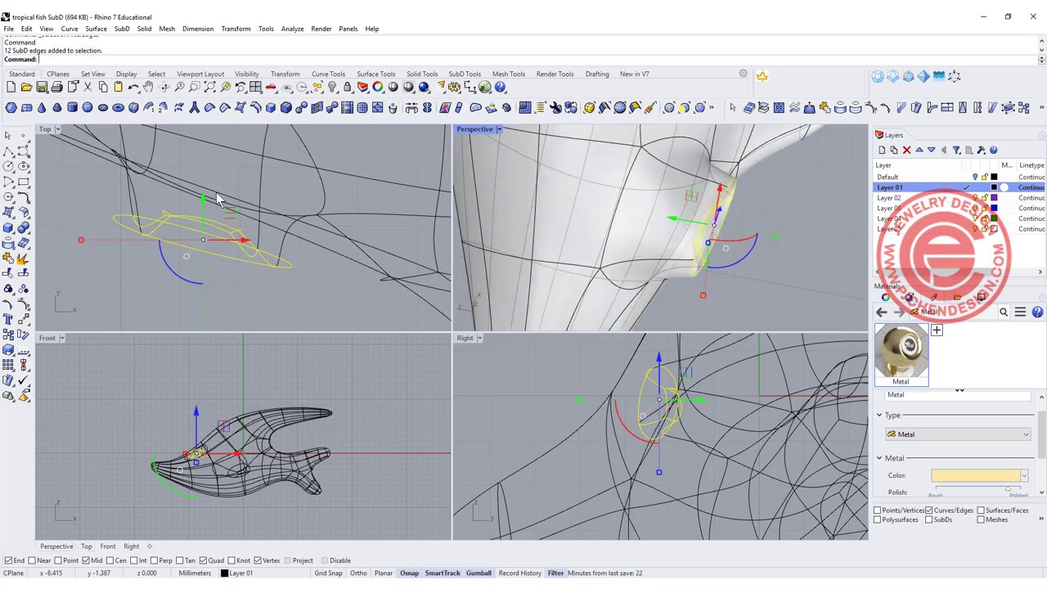
{"action": "left_click_drag", "start_coordinate": [231, 211], "coordinate": [241, 147]}
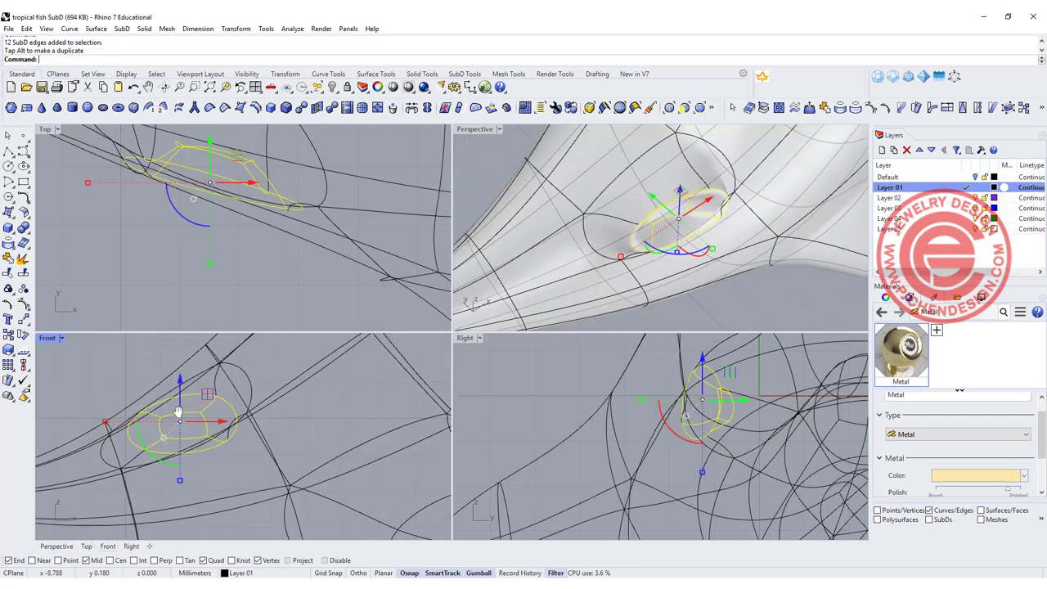
Rotate, reposition and slightly rescale the eye's edges in the Front view to follow the slope of the head.
{"action": "right_click_drag", "start_coordinate": [158, 443], "coordinate": [160, 437]}
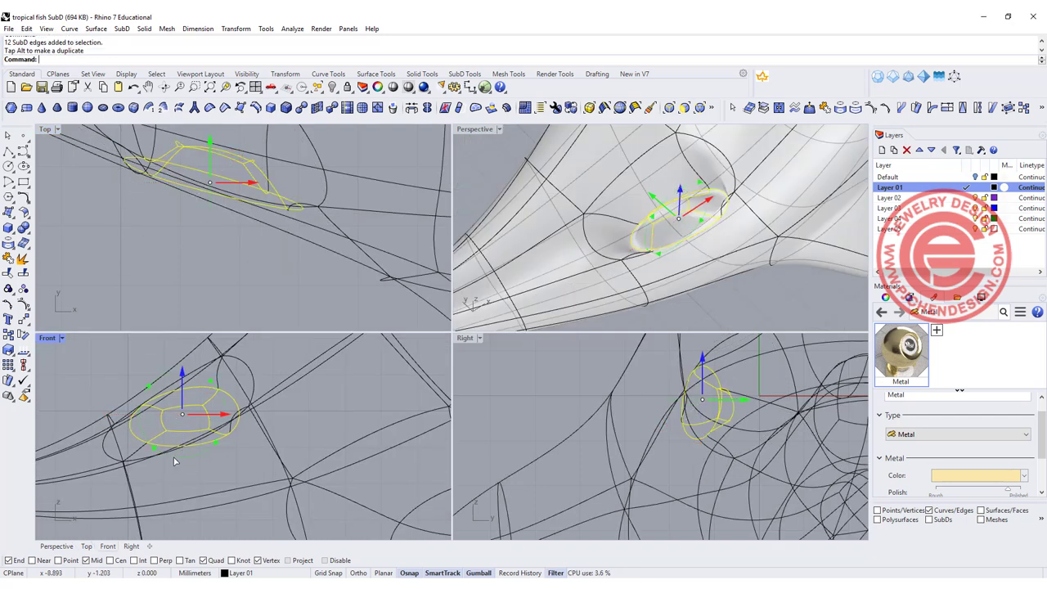
{"action": "left_click_drag", "start_coordinate": [174, 461], "coordinate": [188, 465]}
{"action": "left_click_drag", "start_coordinate": [217, 385], "coordinate": [215, 390]}
{"action": "left_click_drag", "start_coordinate": [116, 416], "coordinate": [119, 414]}
{"action": "left_click", "coordinate": [434, 286]}
Select the whole fish SubD and move it along Y in the Top view to center its body on the X axis.
{"action": "right_click_drag", "start_coordinate": [507, 221], "coordinate": [735, 195]}
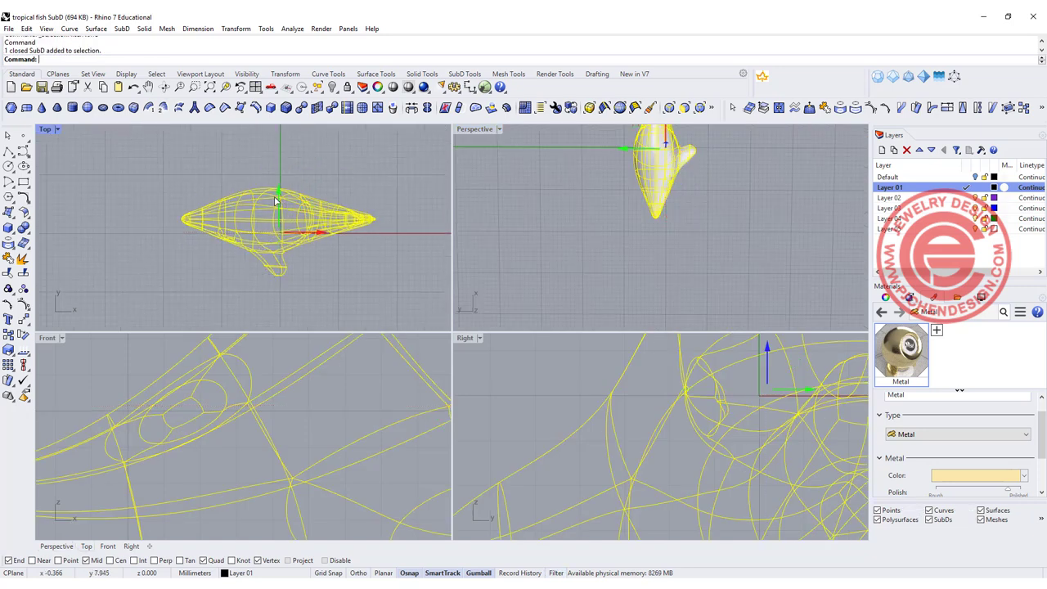
{"action": "left_click_drag", "start_coordinate": [278, 190], "coordinate": [277, 264]}
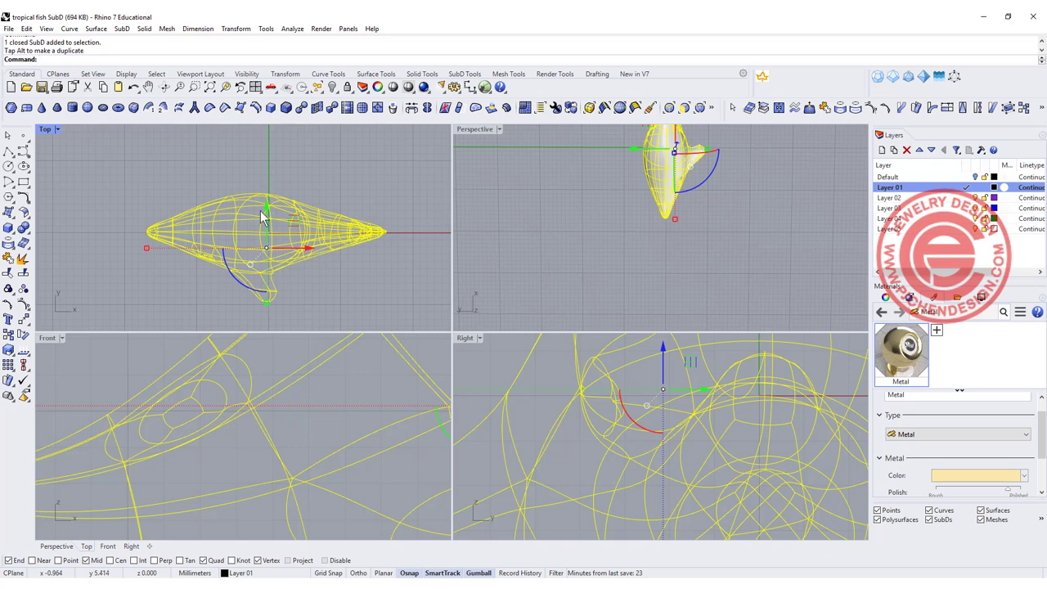
{"action": "right_click_drag", "start_coordinate": [636, 221], "coordinate": [646, 200]}
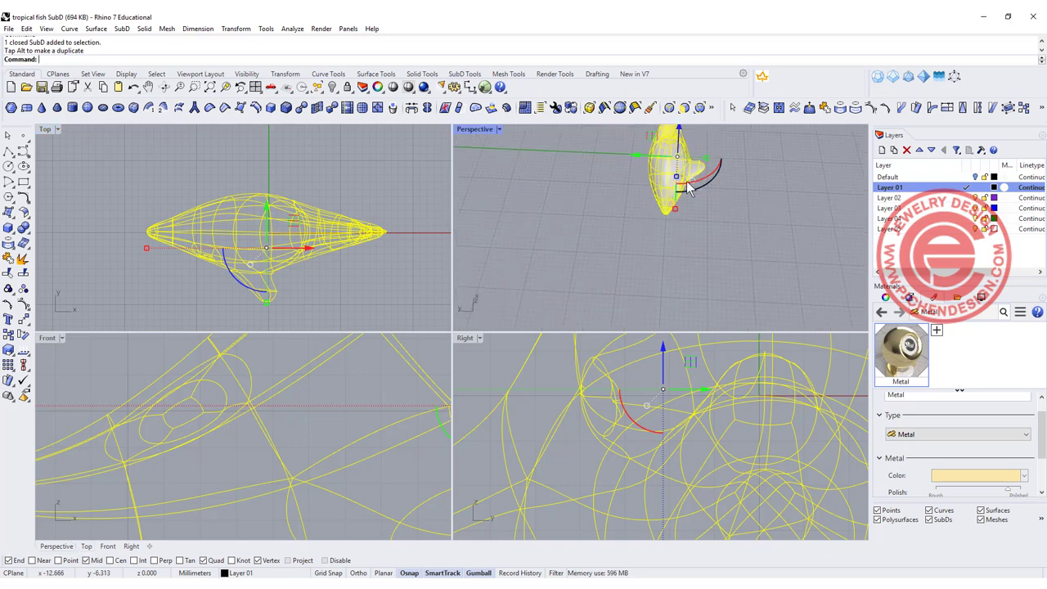
{"action": "scroll", "coordinate": [687, 189], "scroll_direction": "up", "scroll_amount": 4}
{"action": "right_click_drag", "start_coordinate": [723, 208], "coordinate": [637, 234]}
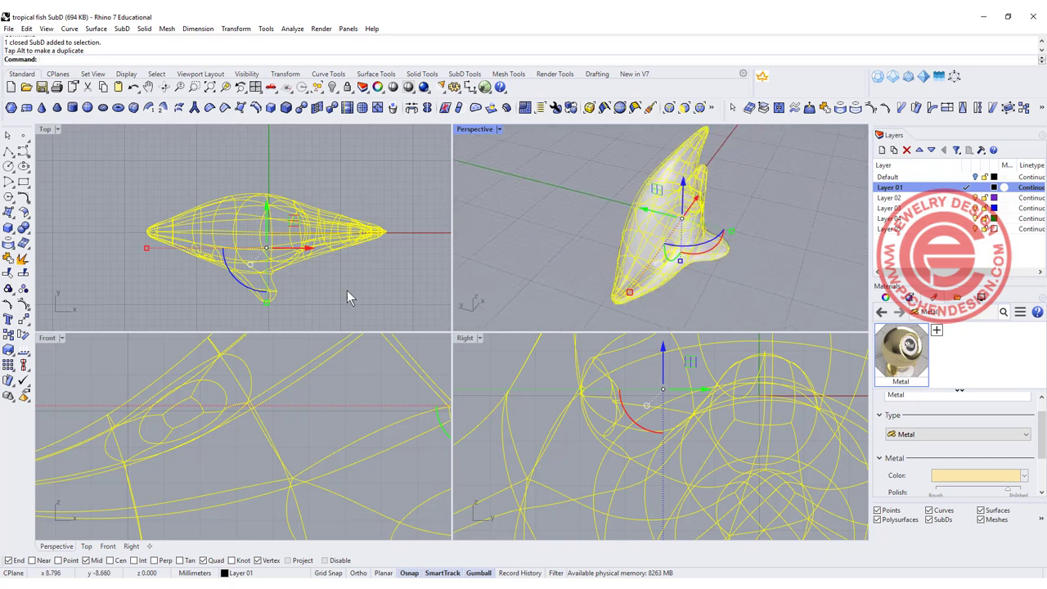
Reflect the fish SubD across the X axis, keeping the side that has the side fin and eye.
{"action": "left_click", "coordinate": [429, 111]}
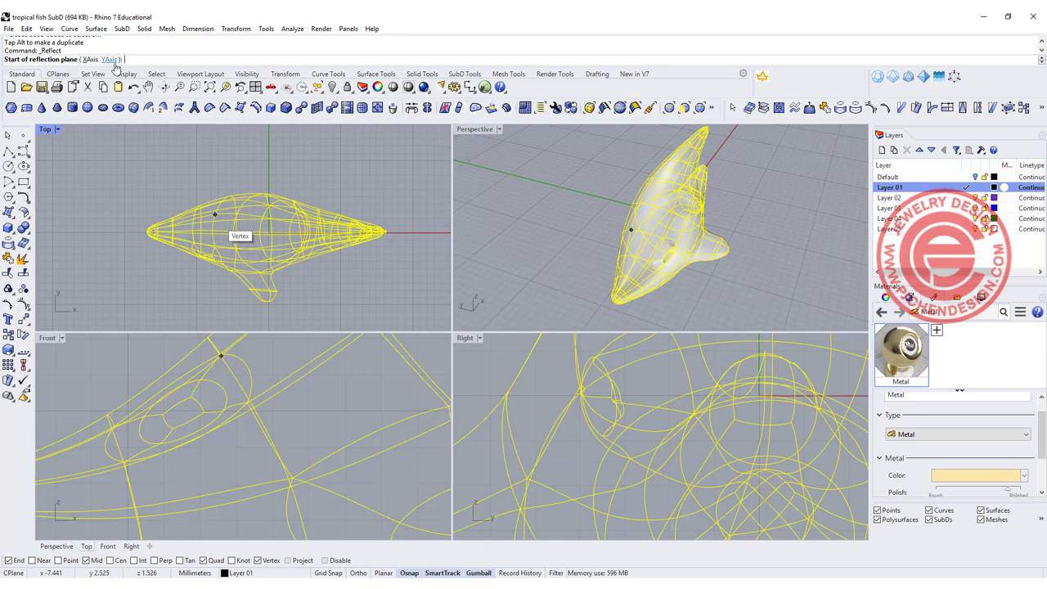
{"action": "left_click", "coordinate": [88, 59]}
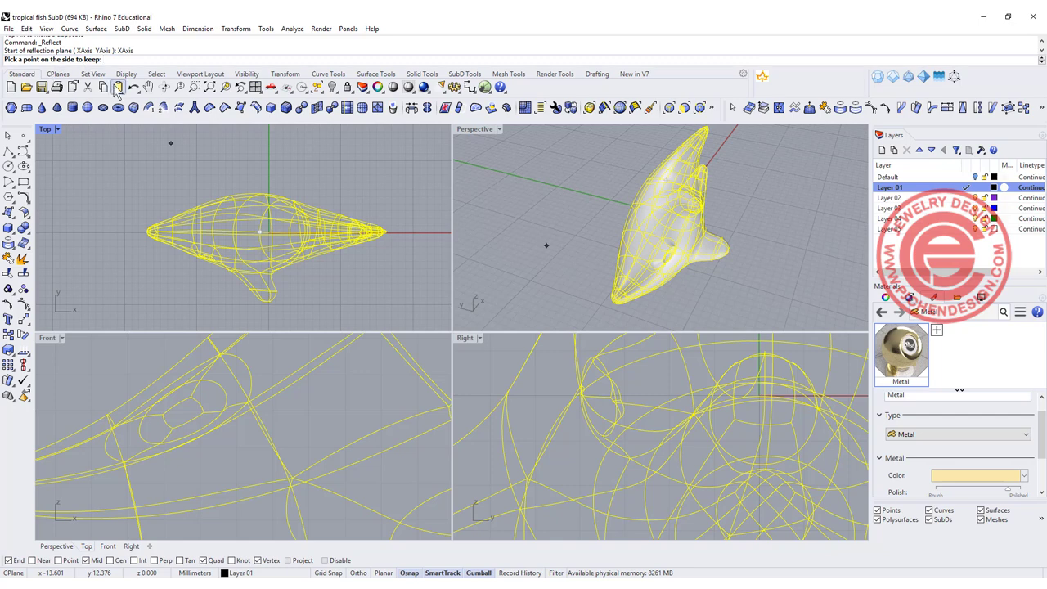
{"action": "left_click", "coordinate": [316, 284]}
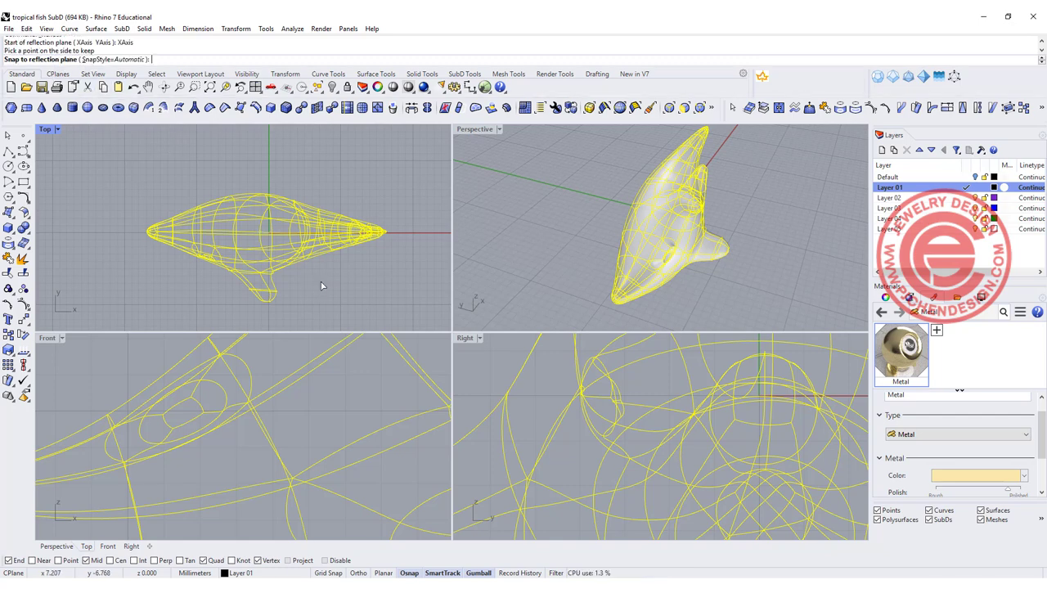
{"action": "left_click", "coordinate": [324, 279]}
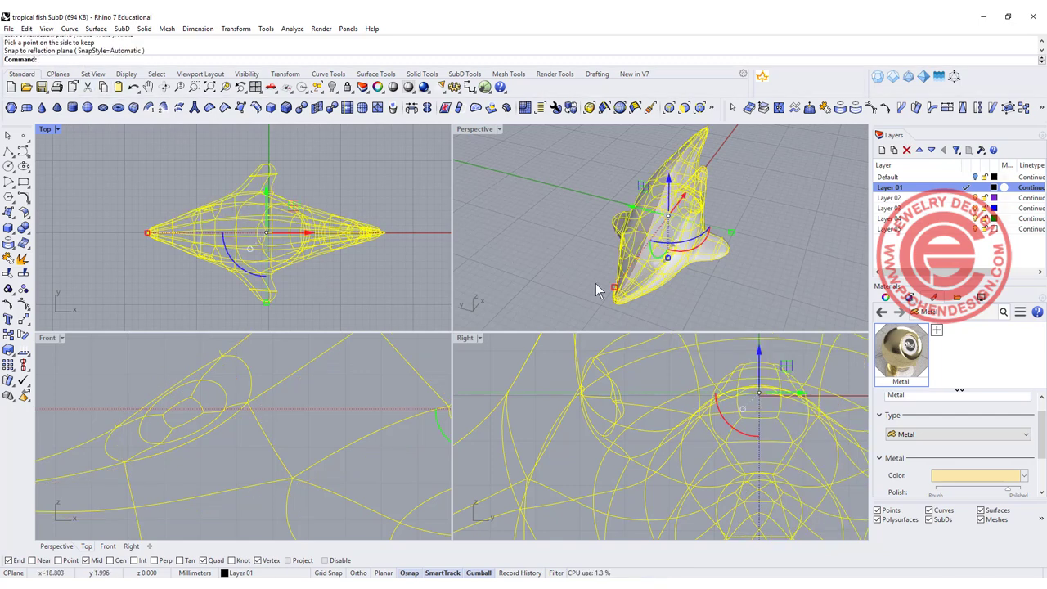
{"action": "right_click_drag", "start_coordinate": [613, 276], "coordinate": [698, 296]}
{"action": "key", "text": "Escape"}
Select the end face of the side fin's tip, move it toward the tail along X and rotate it in the Top view.
{"action": "scroll", "coordinate": [735, 279], "scroll_direction": "up", "scroll_amount": 10}
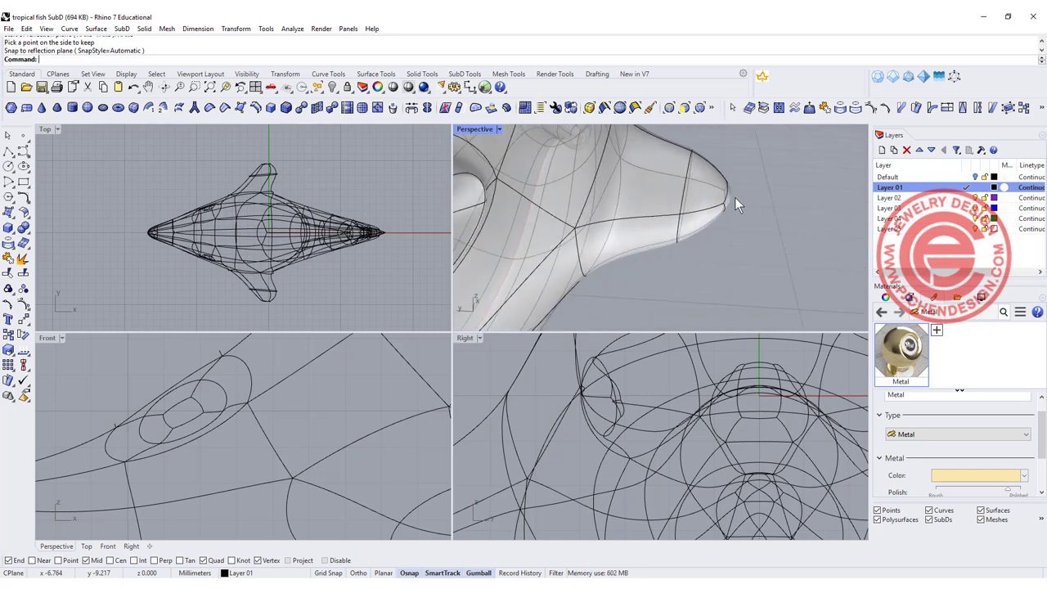
{"action": "left_click", "coordinate": [732, 203], "text": "ctrl+shift"}
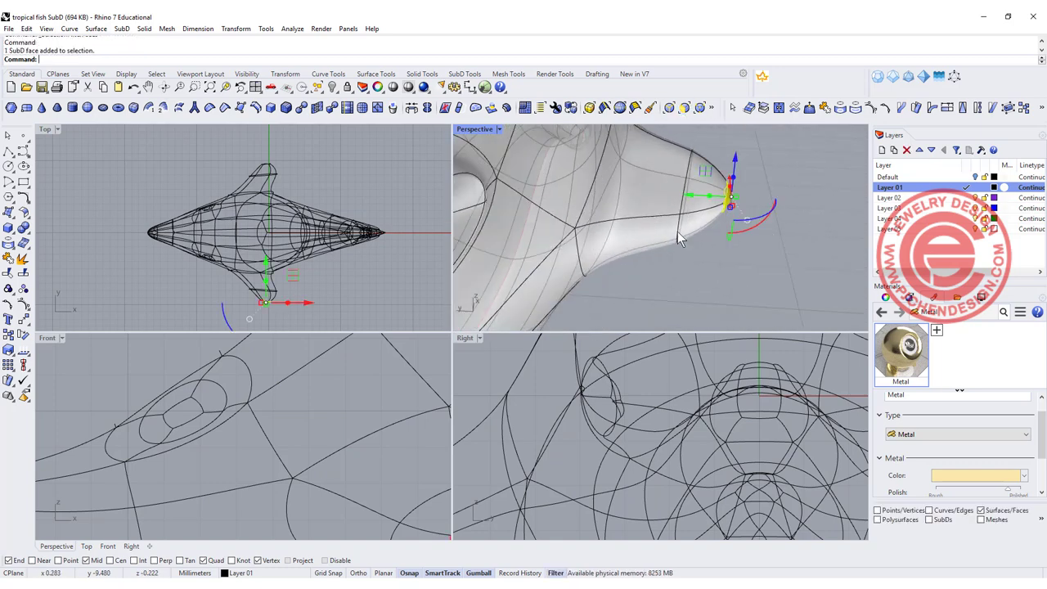
{"action": "scroll", "coordinate": [265, 303], "scroll_direction": "up", "scroll_amount": 5}
{"action": "left_click_drag", "start_coordinate": [286, 306], "coordinate": [334, 296]}
{"action": "scroll", "coordinate": [311, 249], "scroll_direction": "down", "scroll_amount": 8}
{"action": "scroll", "coordinate": [297, 180], "scroll_direction": "up", "scroll_amount": 4}
{"action": "scroll", "coordinate": [346, 255], "scroll_direction": "down", "scroll_amount": 2}
{"action": "right_click_drag", "start_coordinate": [348, 254], "coordinate": [318, 220]}
{"action": "left_click_drag", "start_coordinate": [245, 307], "coordinate": [260, 322]}
{"action": "left_click", "coordinate": [739, 252]}
{"action": "right_click_drag", "start_coordinate": [739, 255], "coordinate": [654, 219]}
{"action": "scroll", "coordinate": [624, 168], "scroll_direction": "down", "scroll_amount": 6}
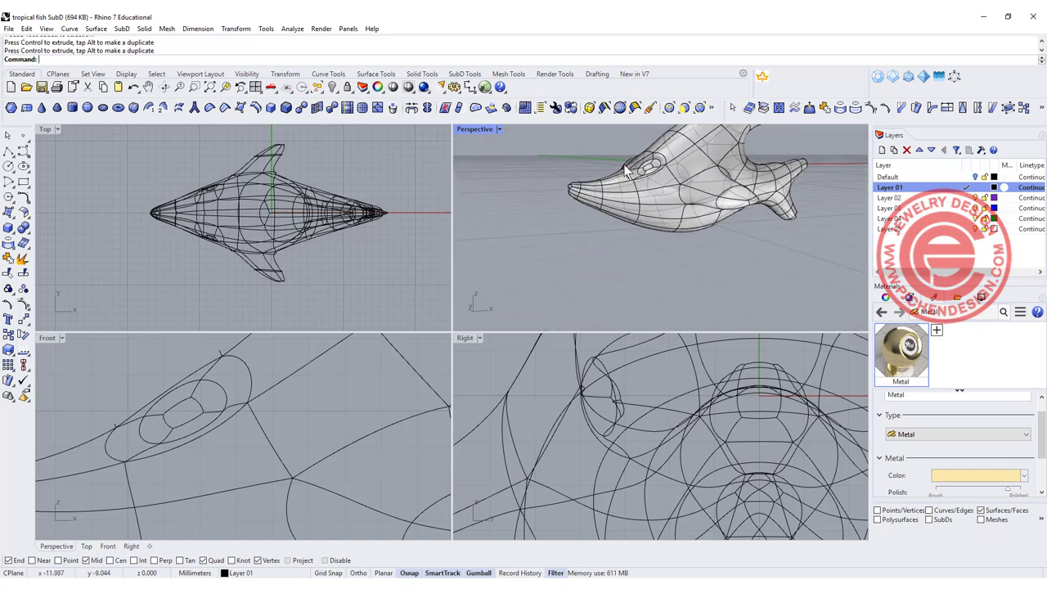
Remove the existing reflection symmetry from the fish SubD with the Reflect command.
{"action": "double_click", "coordinate": [469, 130]}
{"action": "right_click_drag", "start_coordinate": [589, 226], "coordinate": [498, 280]}
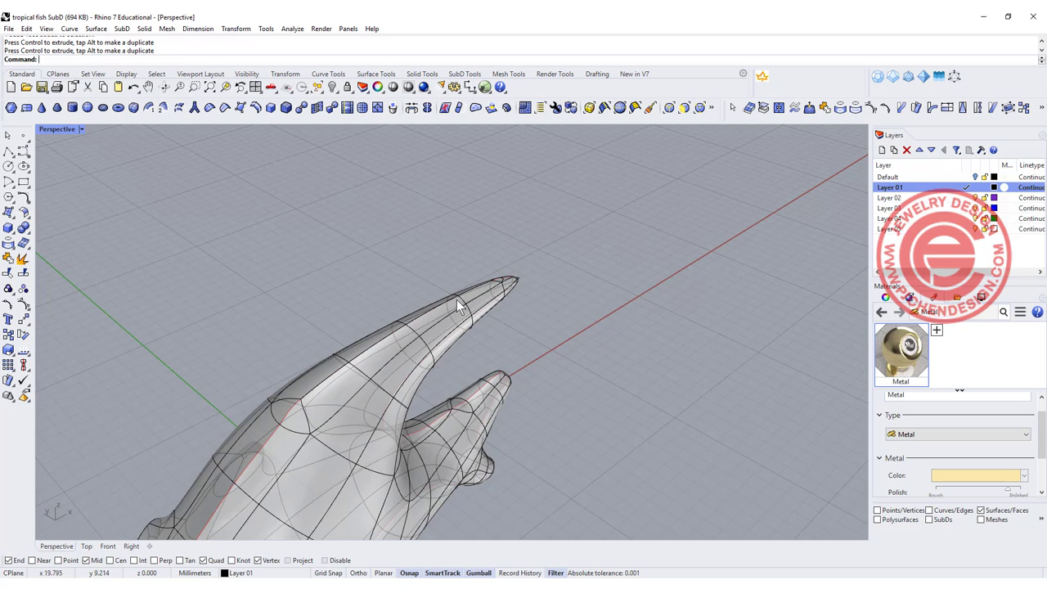
{"action": "right_click_drag", "start_coordinate": [458, 307], "coordinate": [608, 299], "text": "shift"}
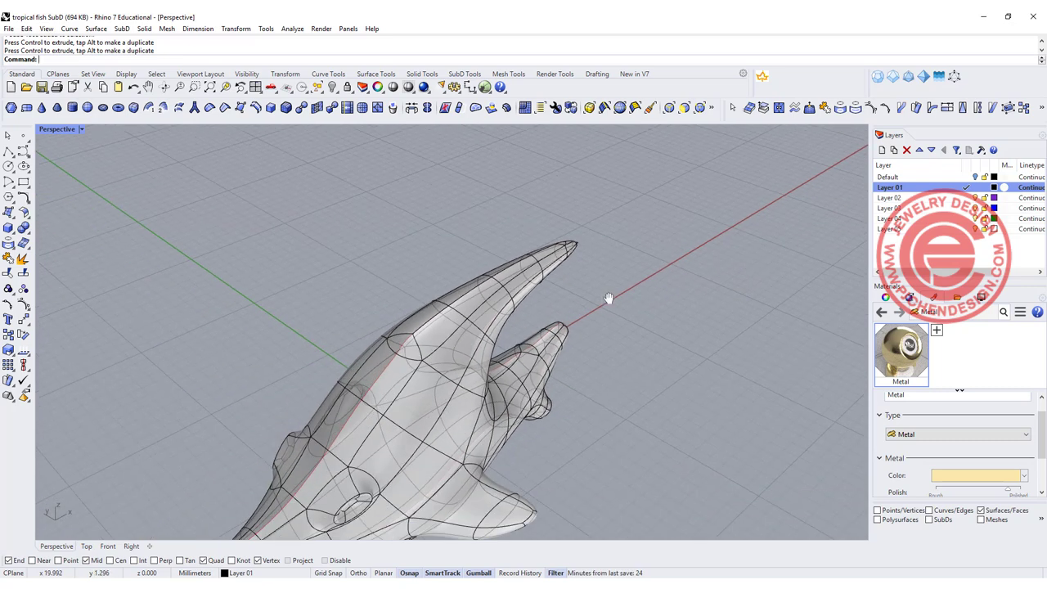
{"action": "left_click", "coordinate": [426, 108]}
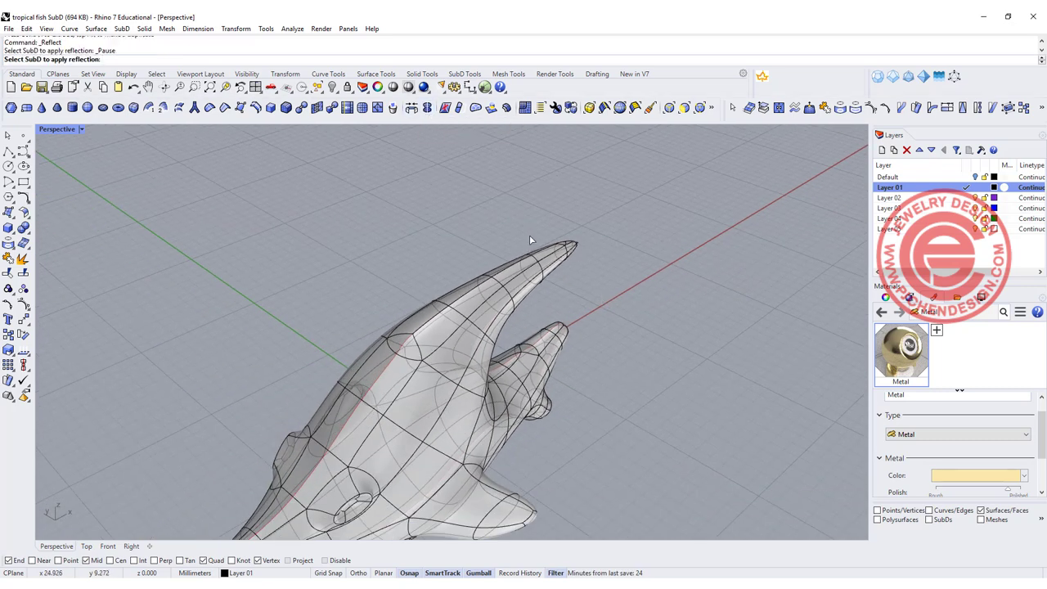
{"action": "left_click", "coordinate": [500, 288]}
{"action": "key", "text": "Return"}
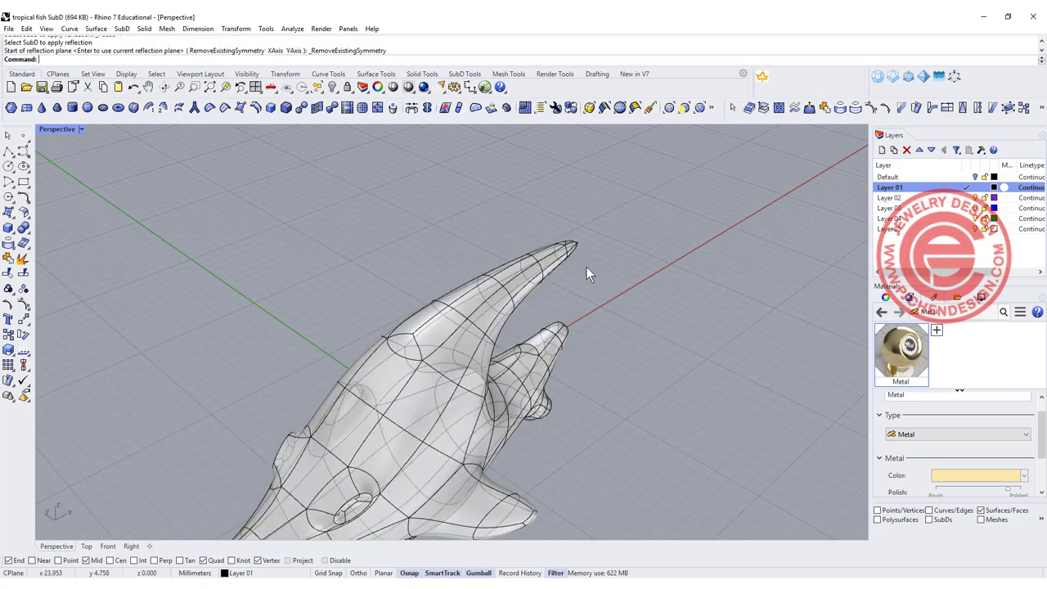
Filter selection to vertices, select those at the upper fin's tip, and bend them toward positive Y with the Bend command in the Top view.
{"action": "right_click_drag", "start_coordinate": [584, 269], "coordinate": [548, 327]}
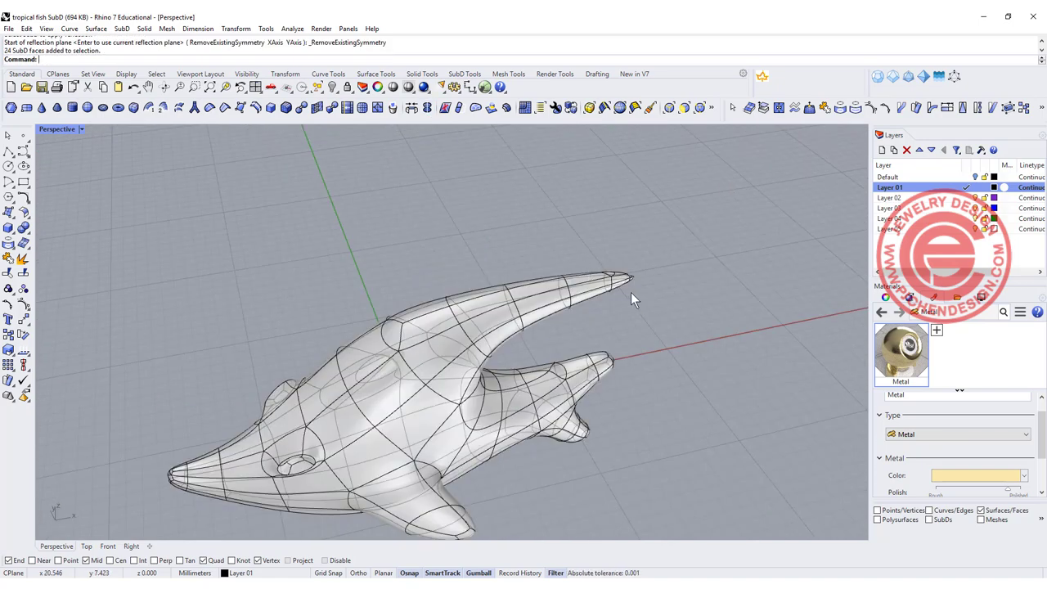
{"action": "left_click", "coordinate": [699, 107]}
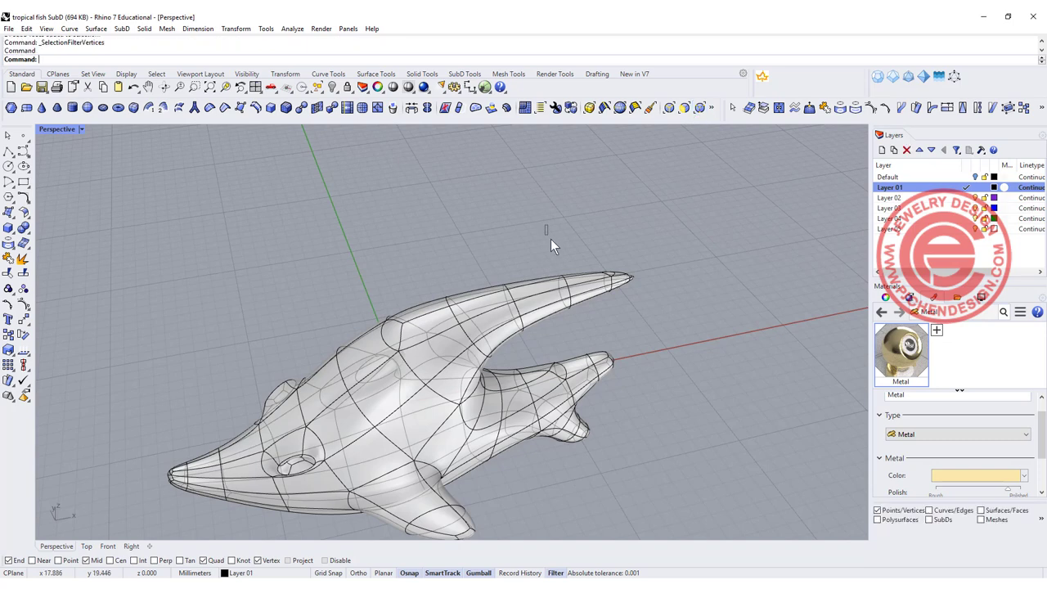
{"action": "left_click_drag", "start_coordinate": [545, 225], "coordinate": [663, 335]}
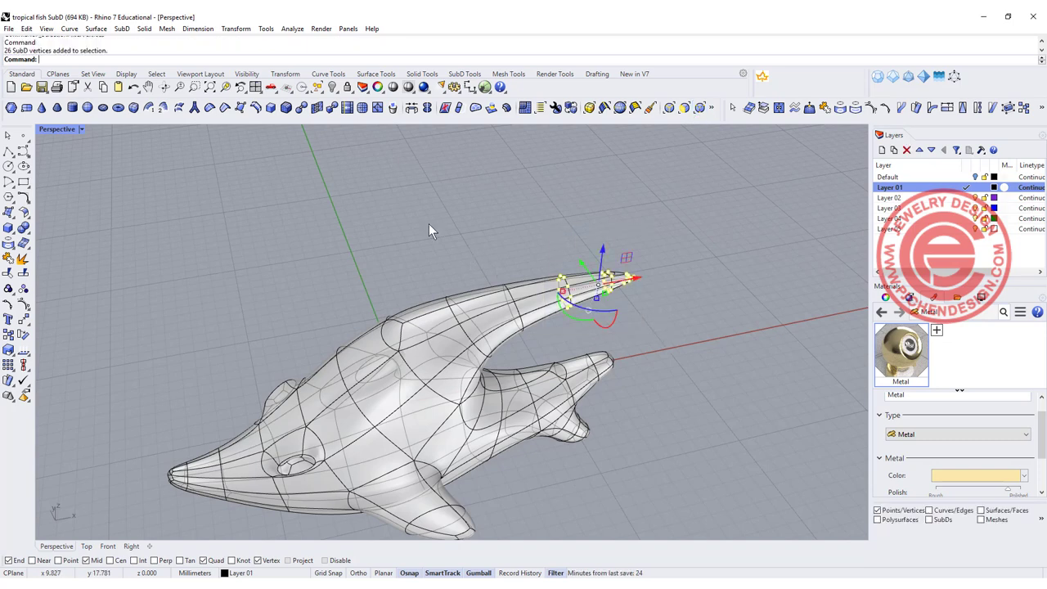
{"action": "double_click", "coordinate": [57, 128]}
{"action": "scroll", "coordinate": [332, 263], "scroll_direction": "down", "scroll_amount": 4}
{"action": "scroll", "coordinate": [356, 239], "scroll_direction": "up", "scroll_amount": 6}
{"action": "right_click_drag", "start_coordinate": [344, 235], "coordinate": [234, 216]}
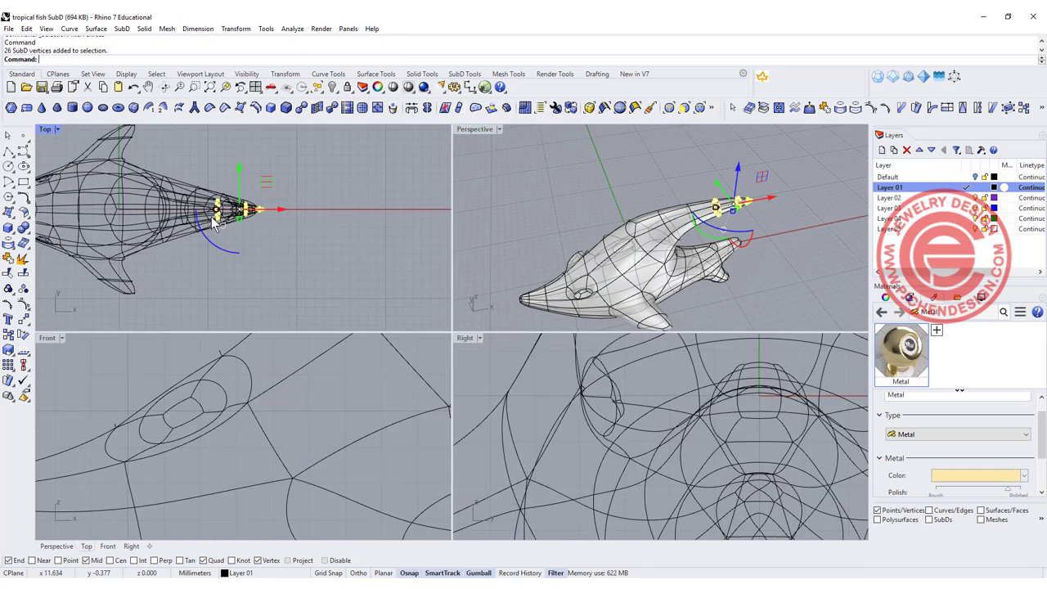
{"action": "left_click", "coordinate": [22, 336]}
{"action": "left_click", "coordinate": [56, 373]}
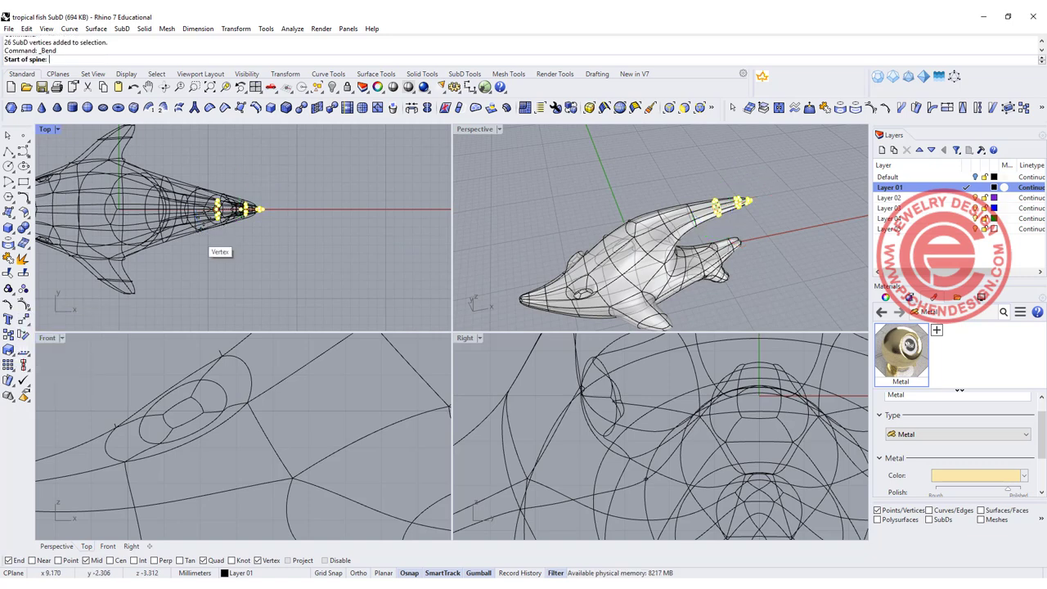
{"action": "left_click", "coordinate": [182, 209]}
{"action": "left_click", "coordinate": [404, 217]}
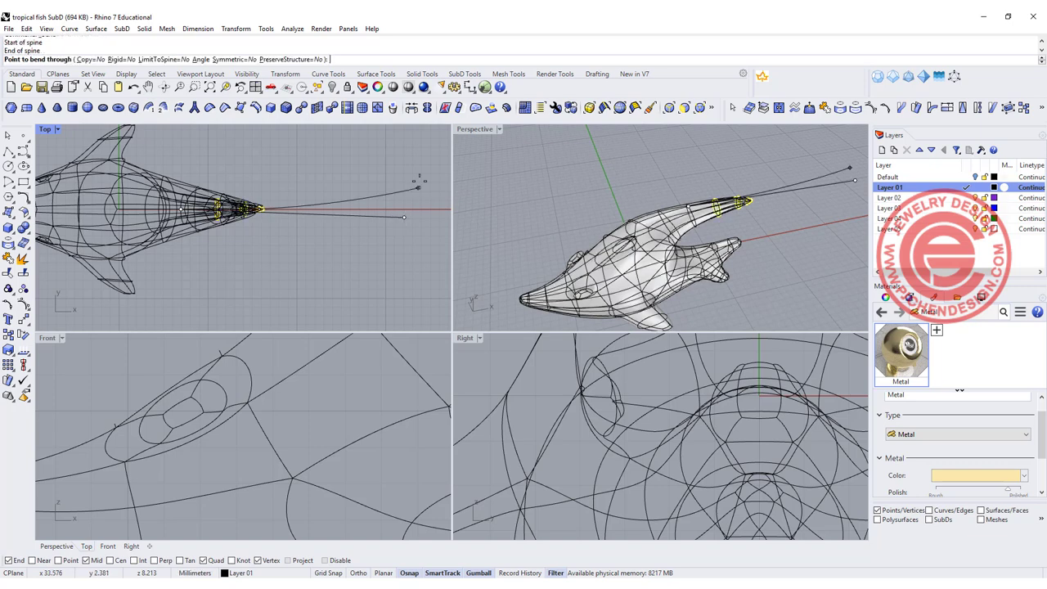
{"action": "left_click", "coordinate": [280, 148]}
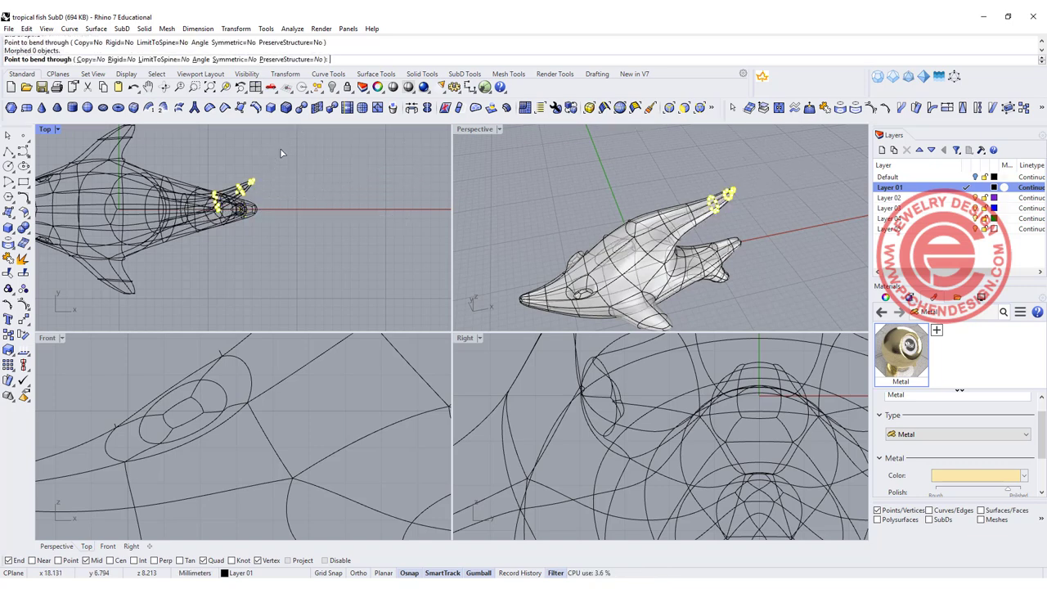
{"action": "left_click", "coordinate": [576, 225]}
Examine the bent upper fin and the whole fish from several angles in the Perspective view.
{"action": "right_click_drag", "start_coordinate": [736, 245], "coordinate": [591, 270]}
{"action": "scroll", "coordinate": [712, 233], "scroll_direction": "down", "scroll_amount": 2}
{"action": "scroll", "coordinate": [718, 228], "scroll_direction": "up", "scroll_amount": 6}
{"action": "scroll", "coordinate": [675, 275], "scroll_direction": "up", "scroll_amount": 6}
{"action": "scroll", "coordinate": [590, 270], "scroll_direction": "down", "scroll_amount": 5}
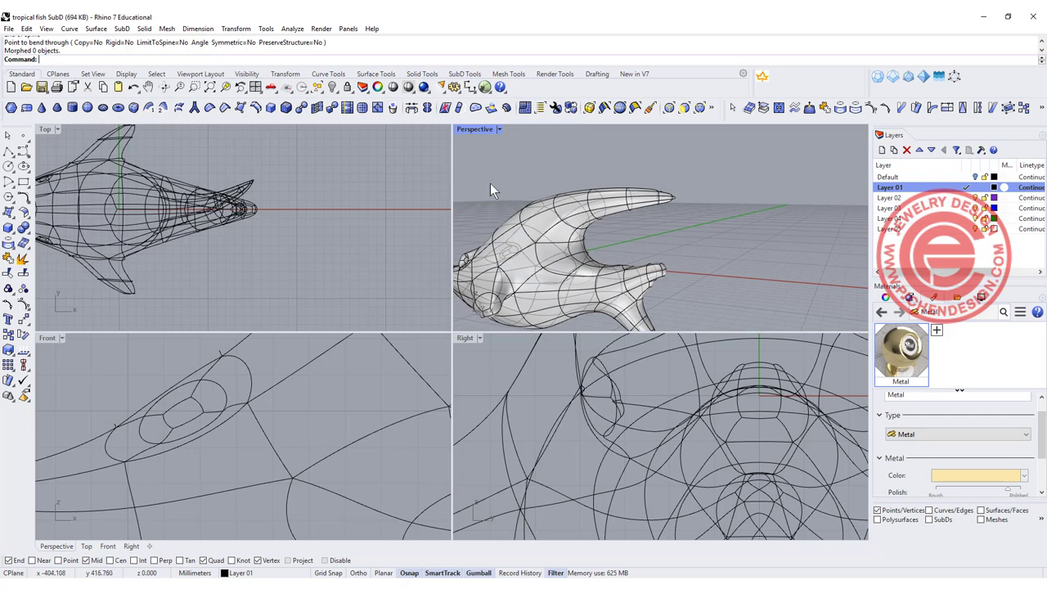
{"action": "double_click", "coordinate": [467, 131]}
{"action": "scroll", "coordinate": [386, 243], "scroll_direction": "down", "scroll_amount": 3}
{"action": "right_click_drag", "start_coordinate": [524, 278], "coordinate": [482, 303]}
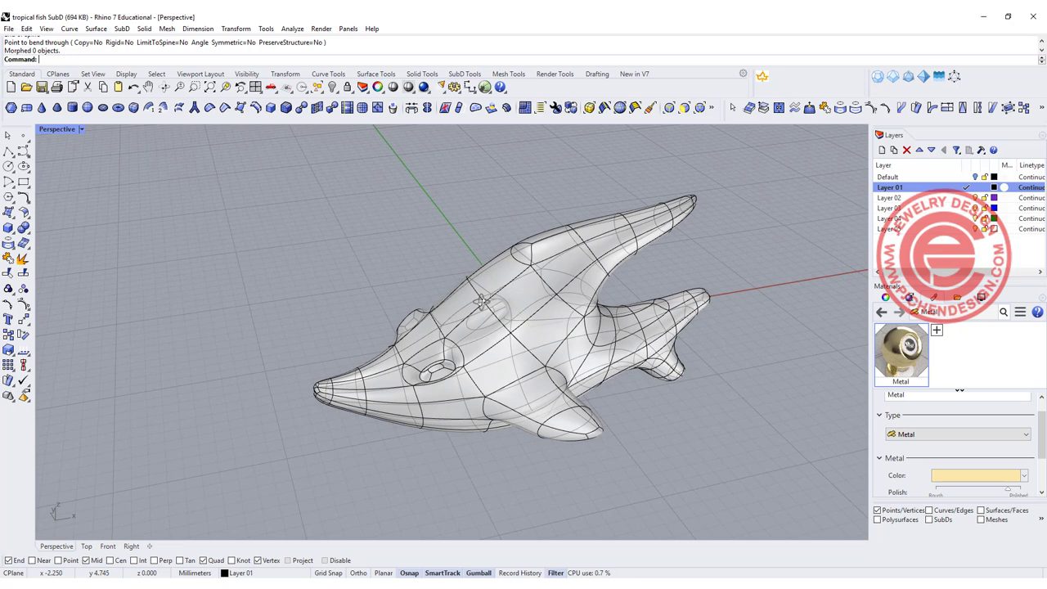